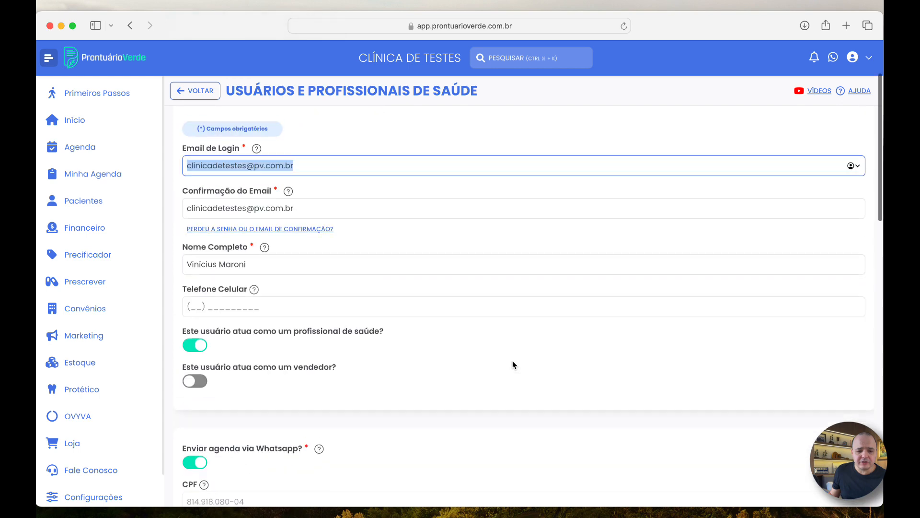
Set the professional's fee type (Receberá Honorários) to Percentual sobre os atendimentos
scroll(513, 360, down, 5)
scroll(513, 360, down, 8)
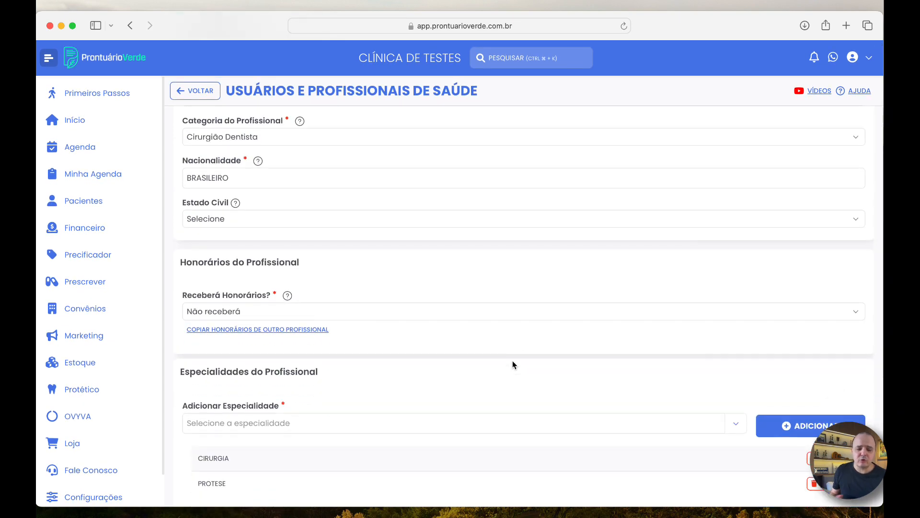
drag(179, 262, 302, 259)
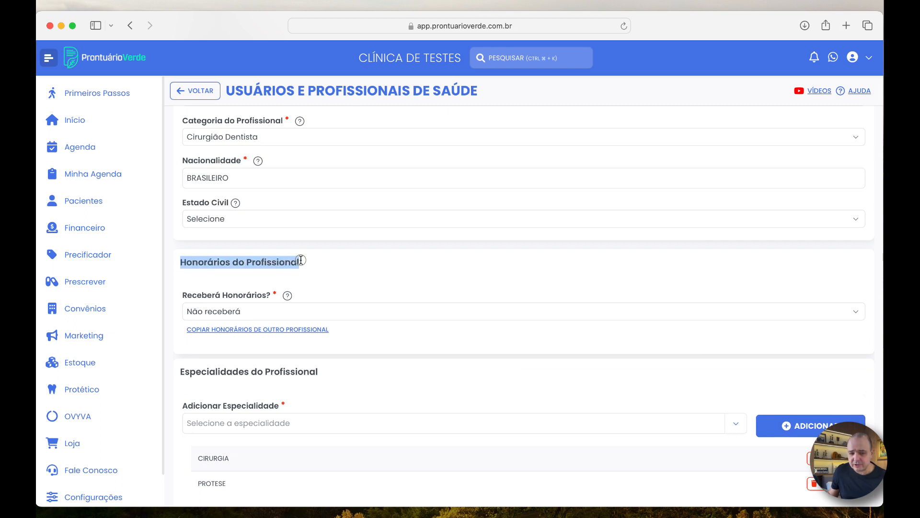
click(410, 281)
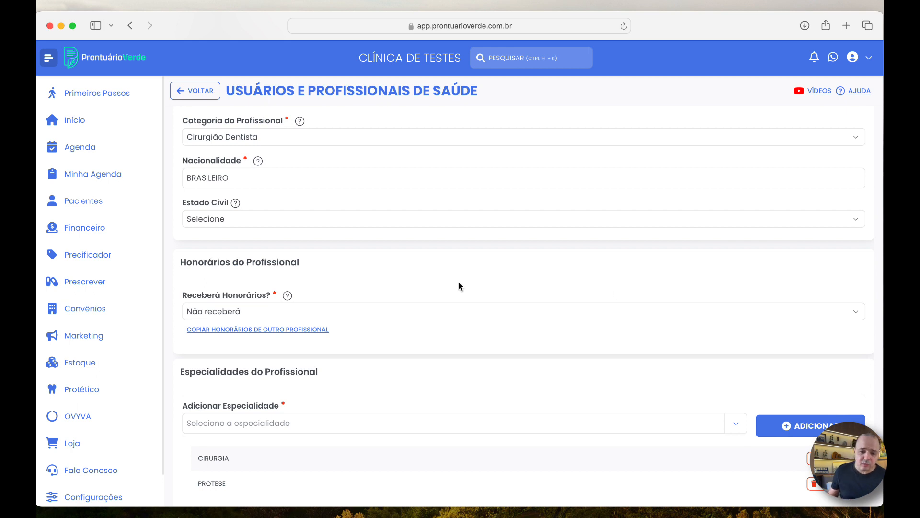
click(416, 310)
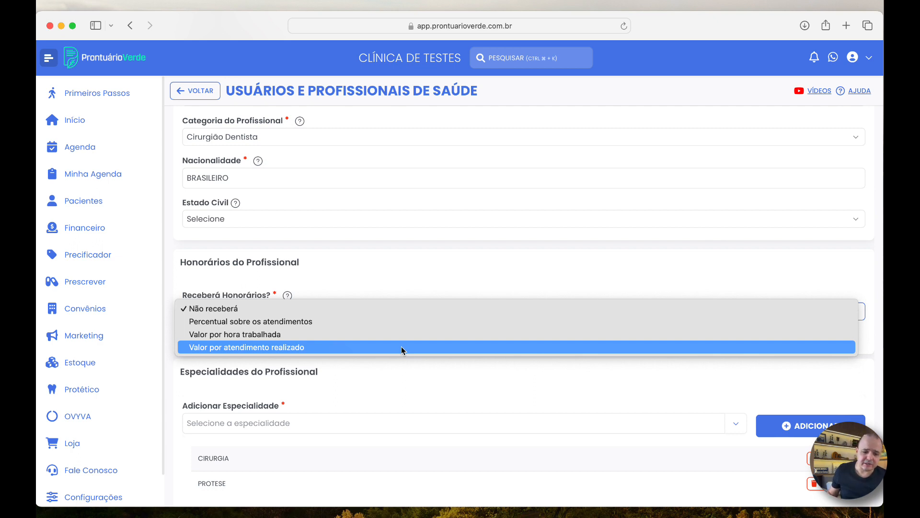
click(278, 322)
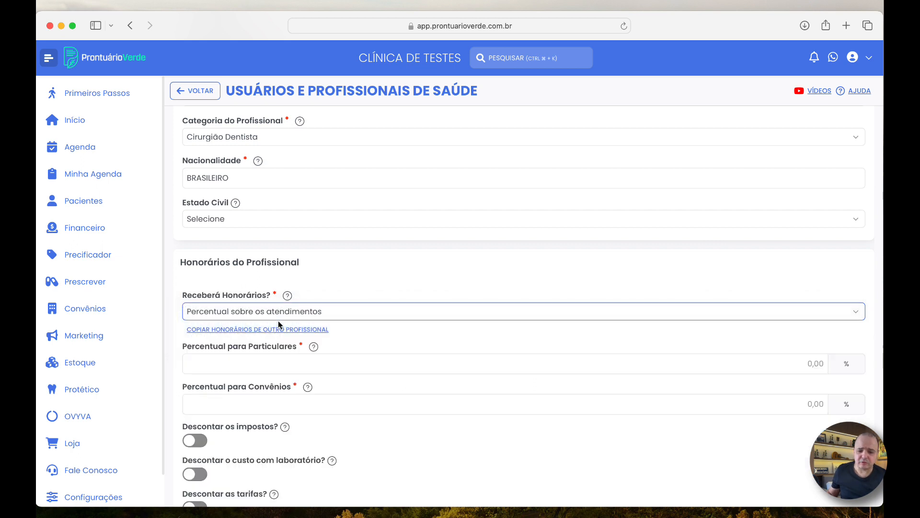
Set the professional's fee percentages to 40,00% for Particulares and 30,00% for Convênios
scroll(404, 347, down, 3)
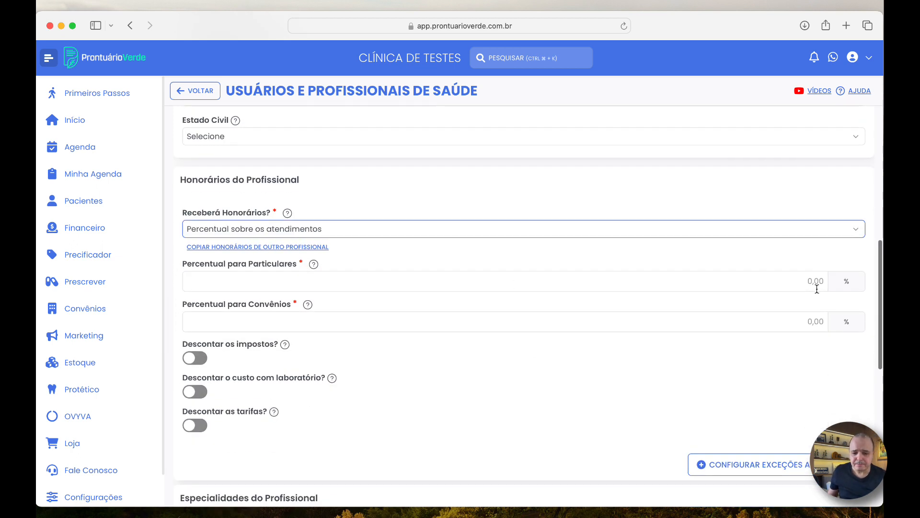
click(792, 282)
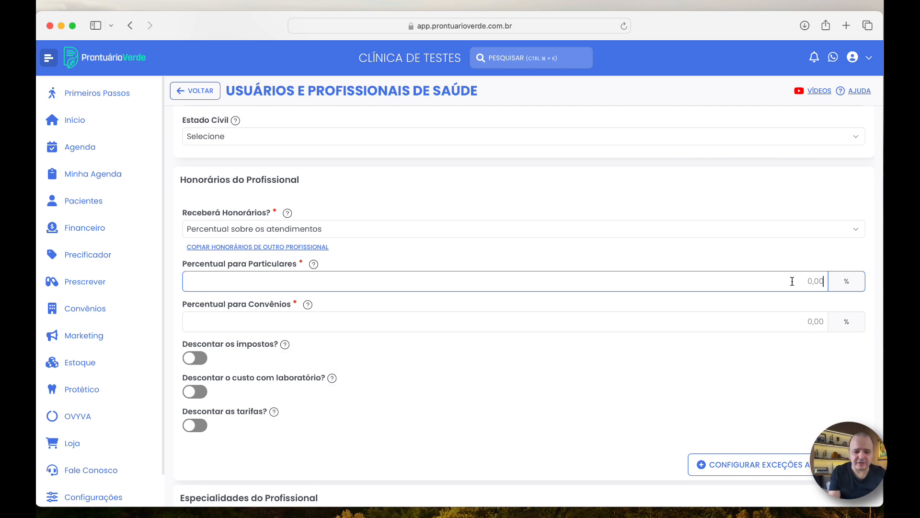
text(4000)
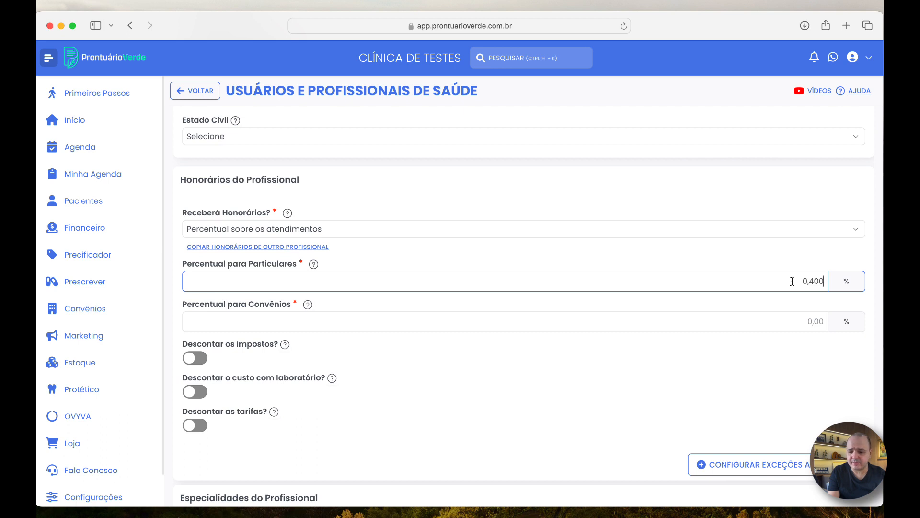
key(Tab)
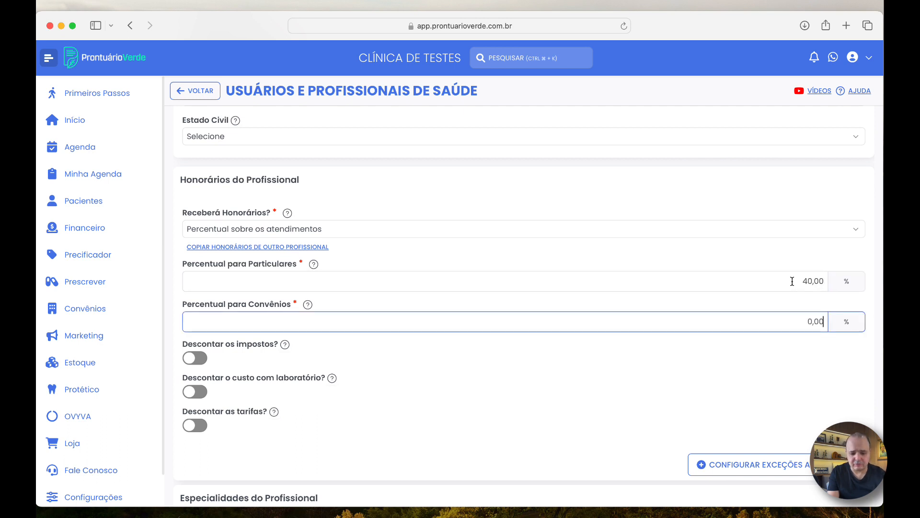
text(3000)
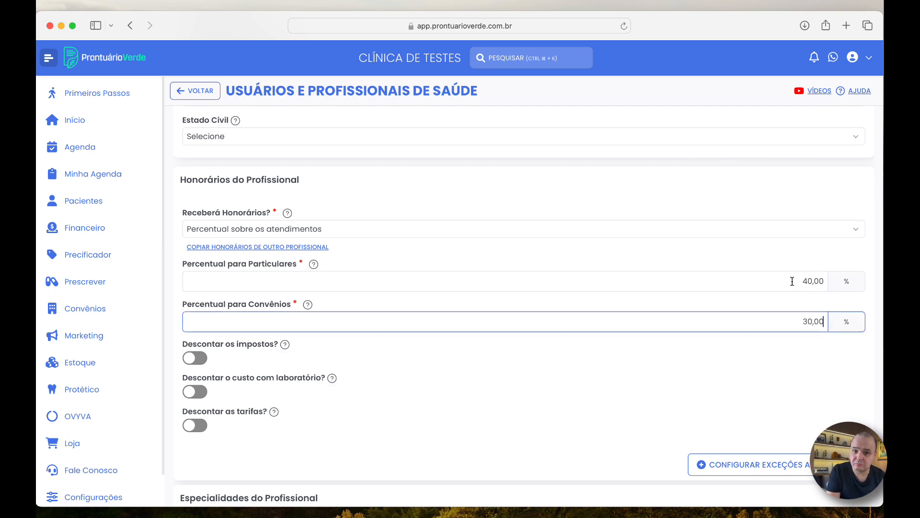
Turn on the deductions for taxes (impostos) and laboratory cost in the professional's fee settings
click(202, 359)
scroll(202, 365, down, 1)
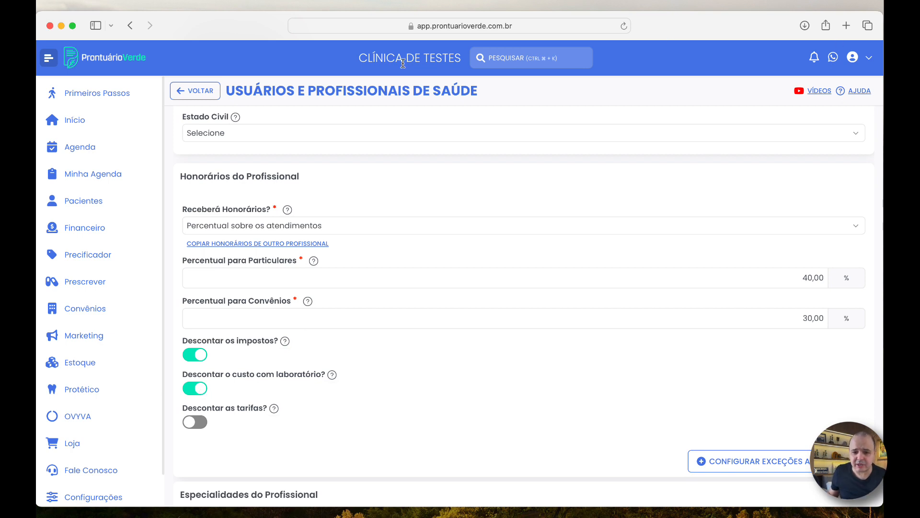
Open the Financeiro price tables (Tabelas de Preço) in a new browser tab
click(844, 27)
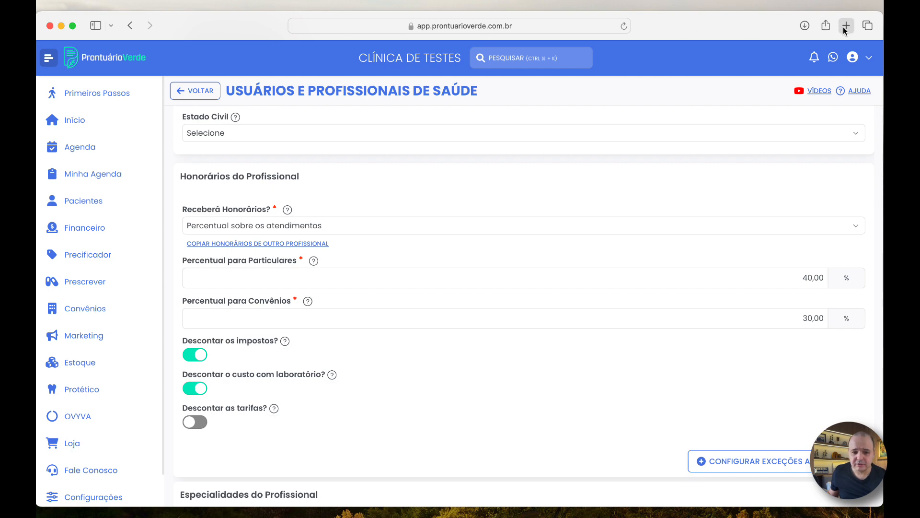
text(app)
key(Return)
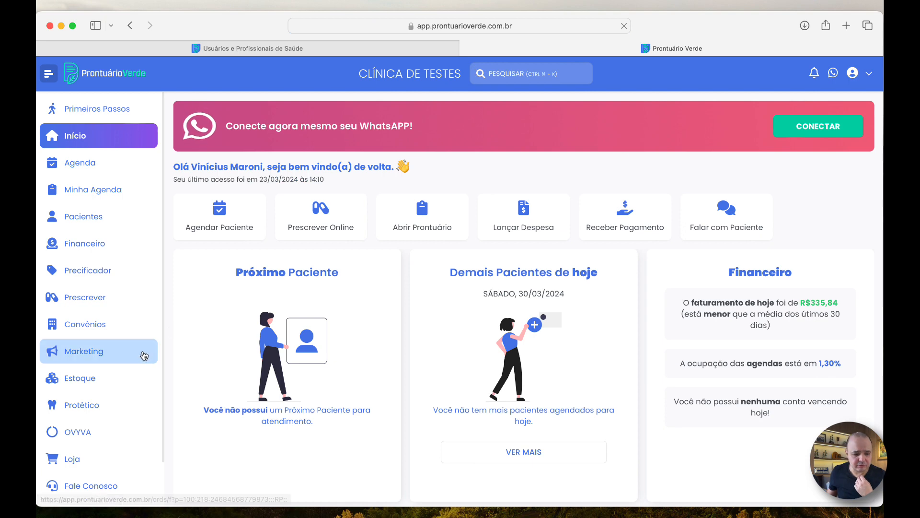
scroll(143, 353, down, 2)
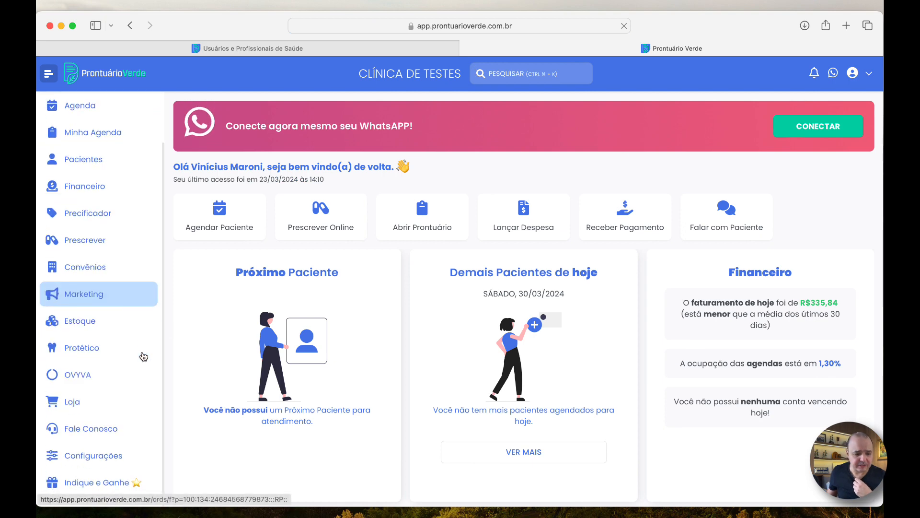
click(96, 194)
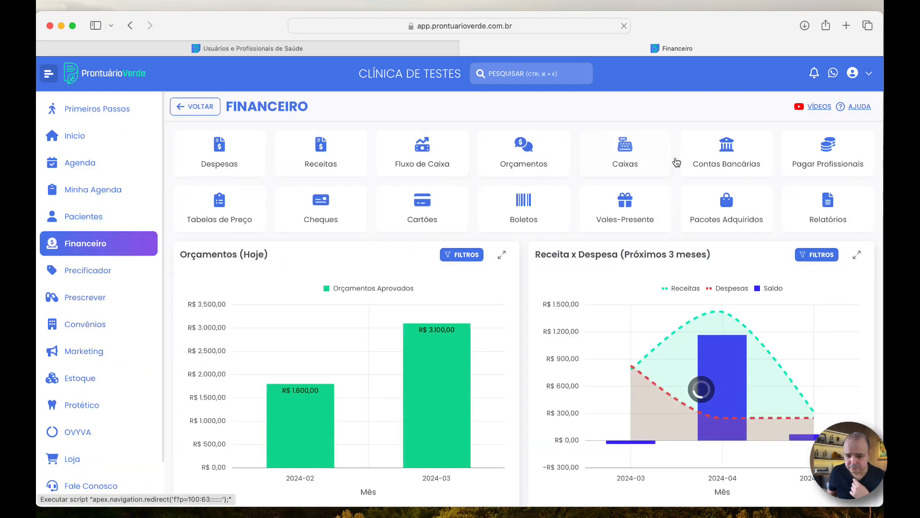
click(222, 228)
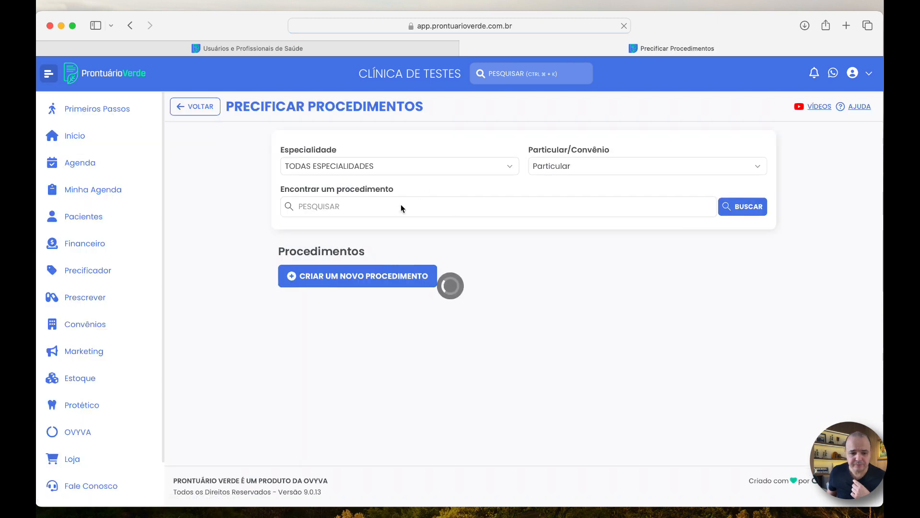
Search the procedures for "protese total" and open the cost details of PROTESE TOTAL
click(400, 206)
text(protese total)
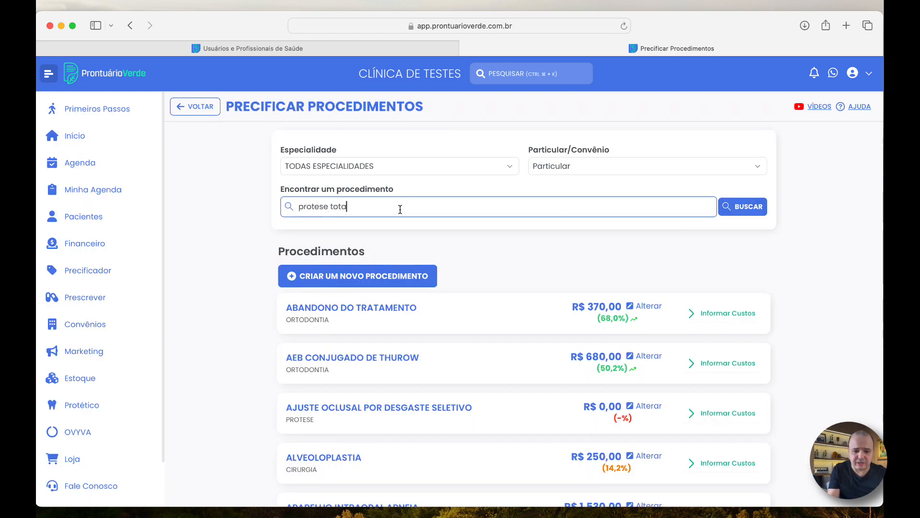
key(Return)
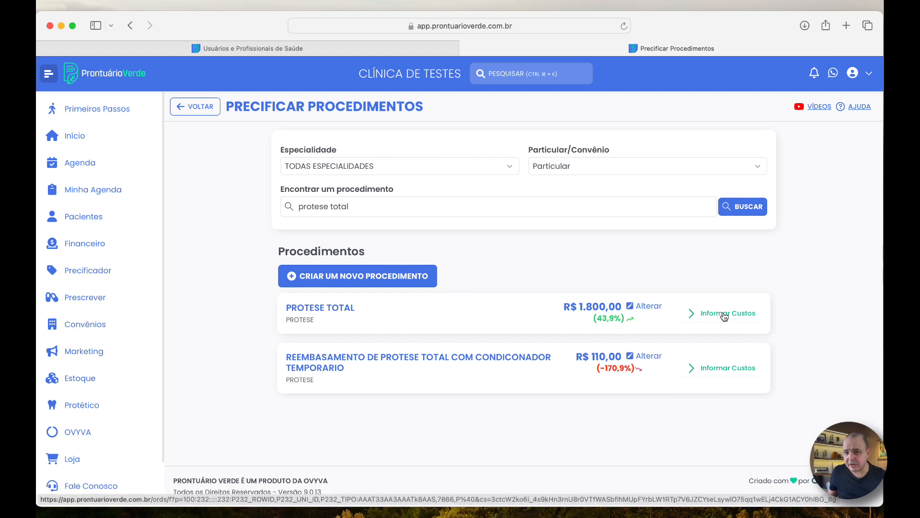
click(724, 314)
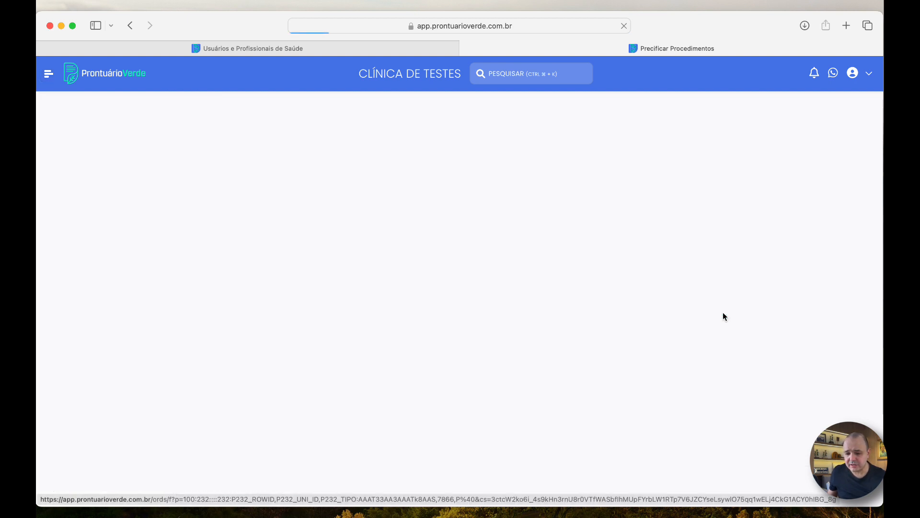
Inspect the laboratory cost of PROTESE TOTAL without changing it, and close the pricing tab to return to the professional's form
scroll(546, 323, down, 2)
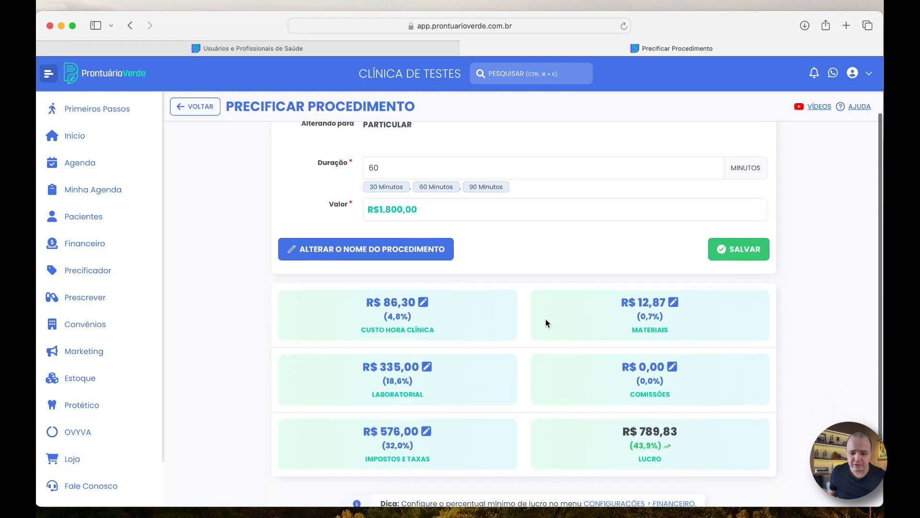
scroll(545, 323, down, 2)
click(427, 304)
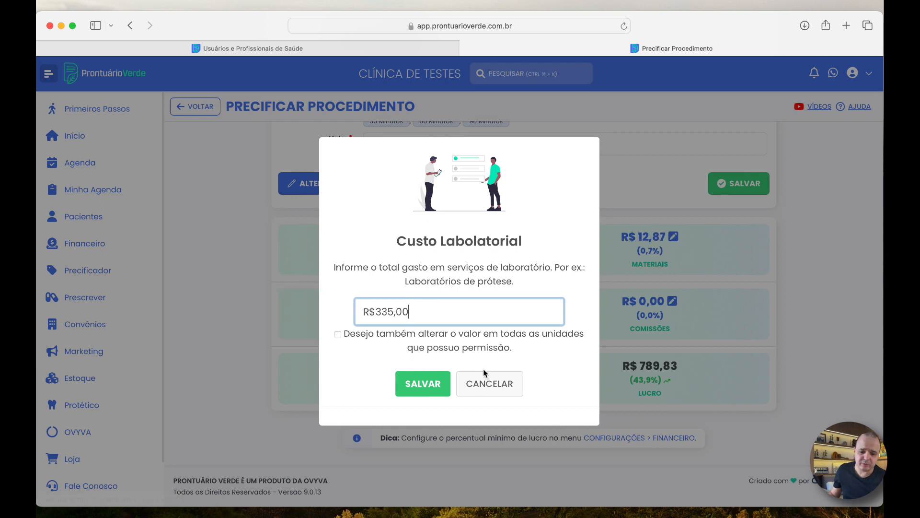
click(484, 383)
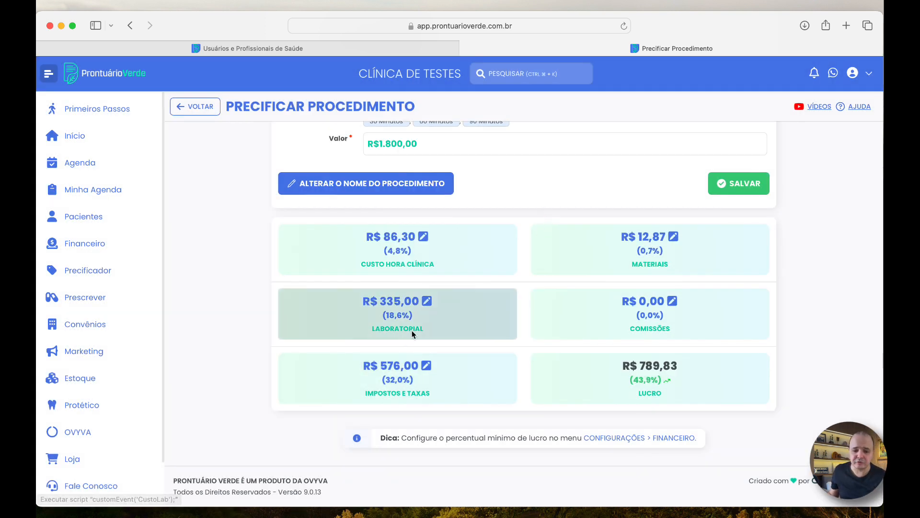
click(423, 300)
click(484, 382)
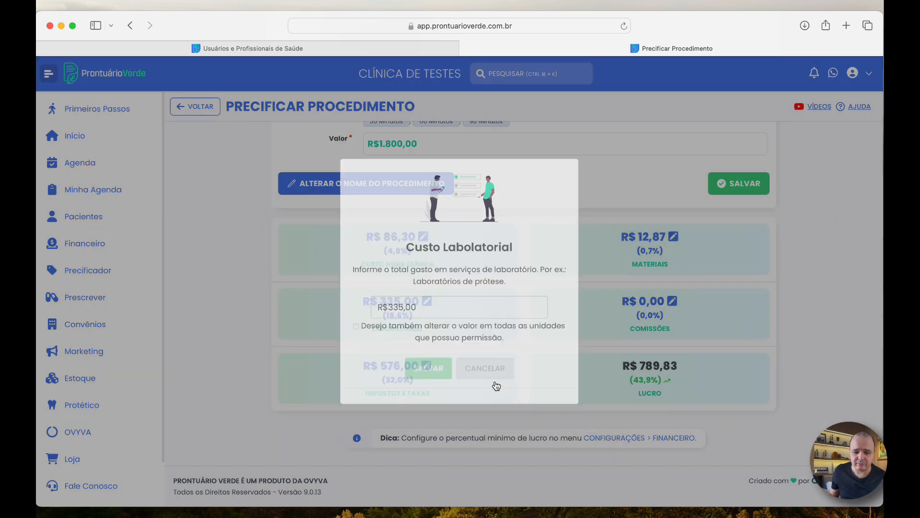
click(337, 48)
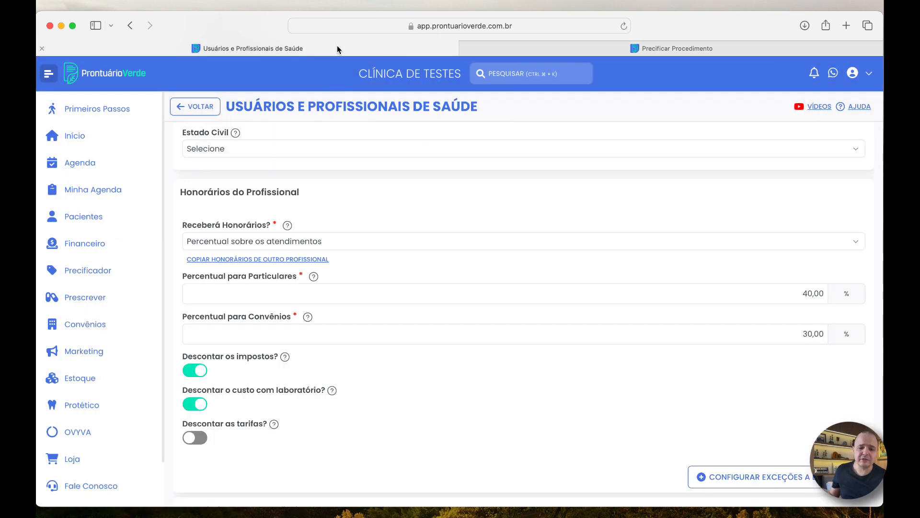
click(467, 48)
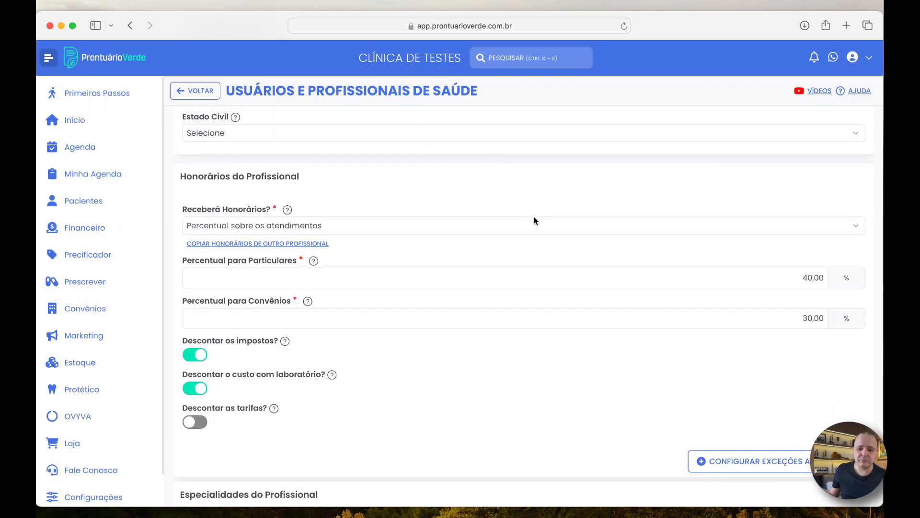
Turn on the deduction of tariffs (Descontar as tarifas), keeping the laboratory cost deduction enabled
click(201, 389)
click(202, 389)
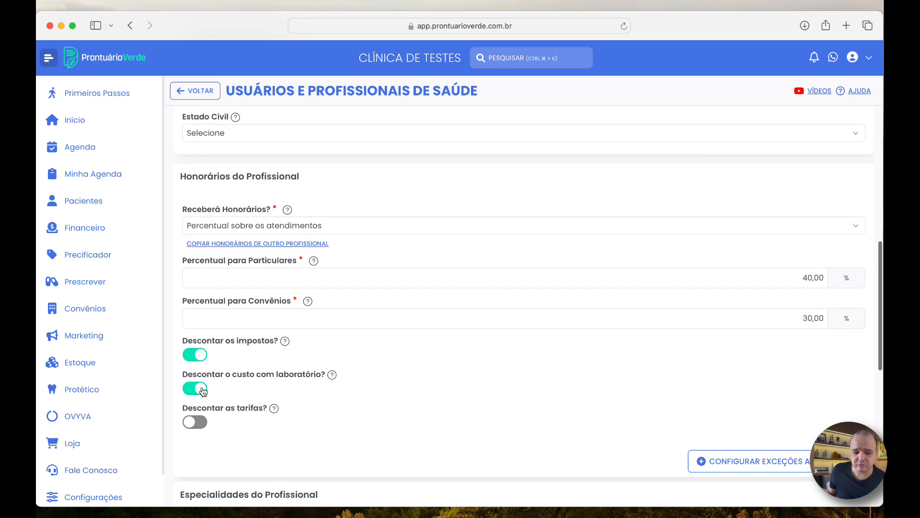
scroll(202, 389, down, 1)
click(202, 414)
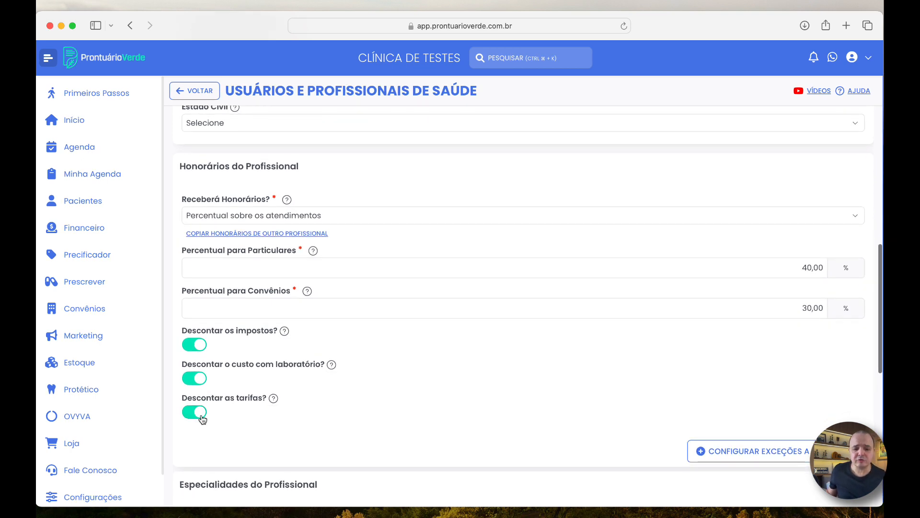
click(198, 414)
click(197, 415)
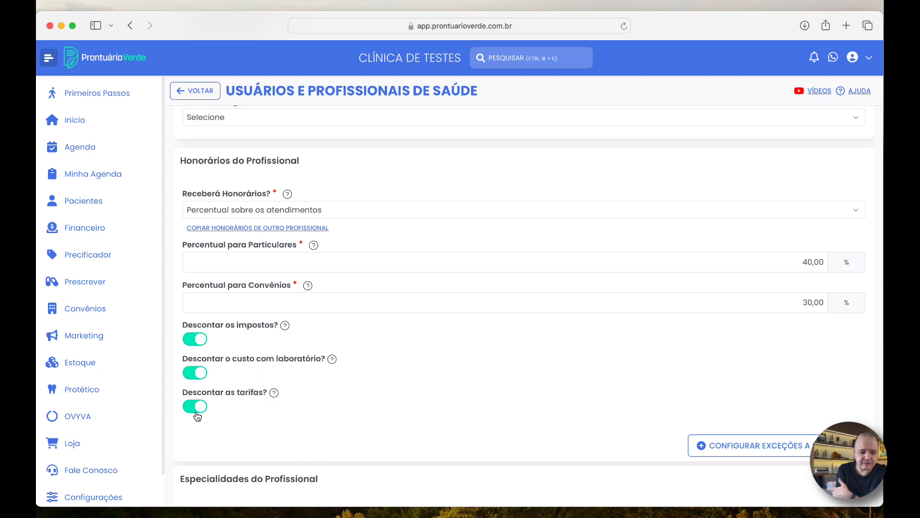
Turn off the deductions for tariffs, laboratory cost and taxes in the professional's fee settings
click(196, 407)
click(197, 372)
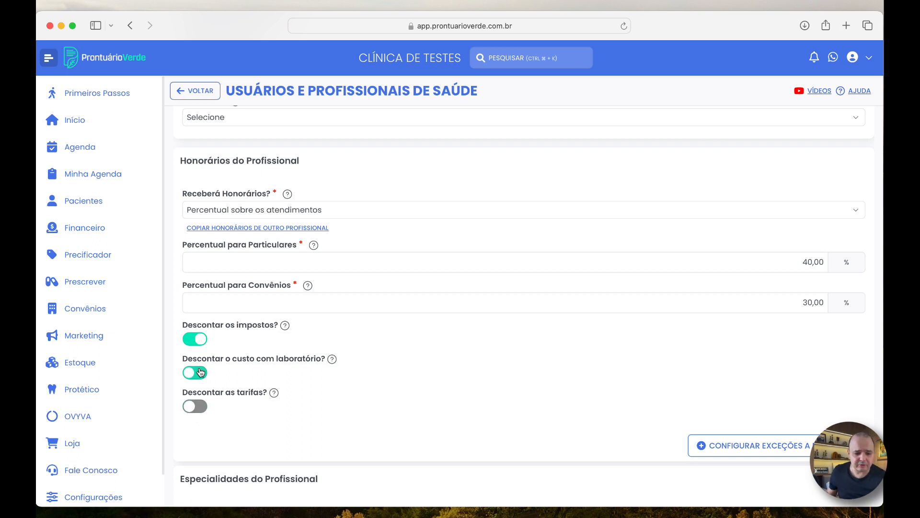
click(197, 339)
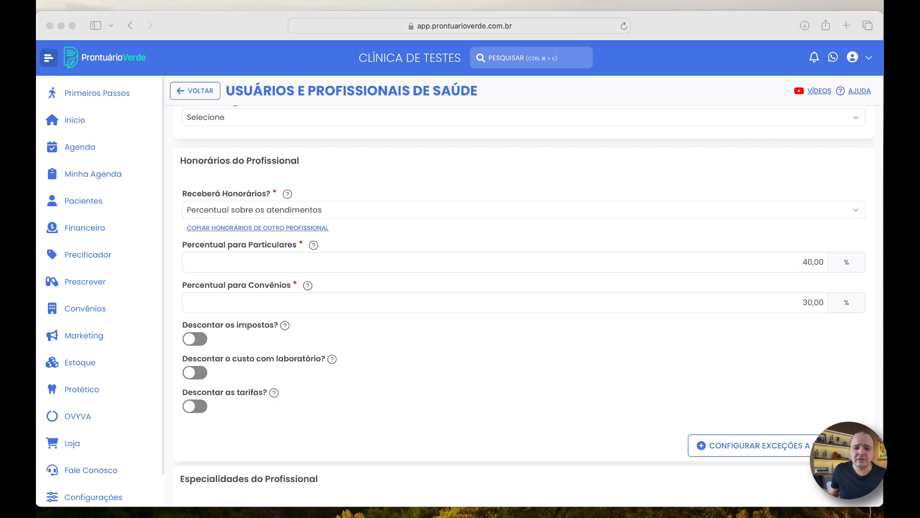
Review the professional's fee settings and save the record, returning to the list of users and health professionals
click(629, 329)
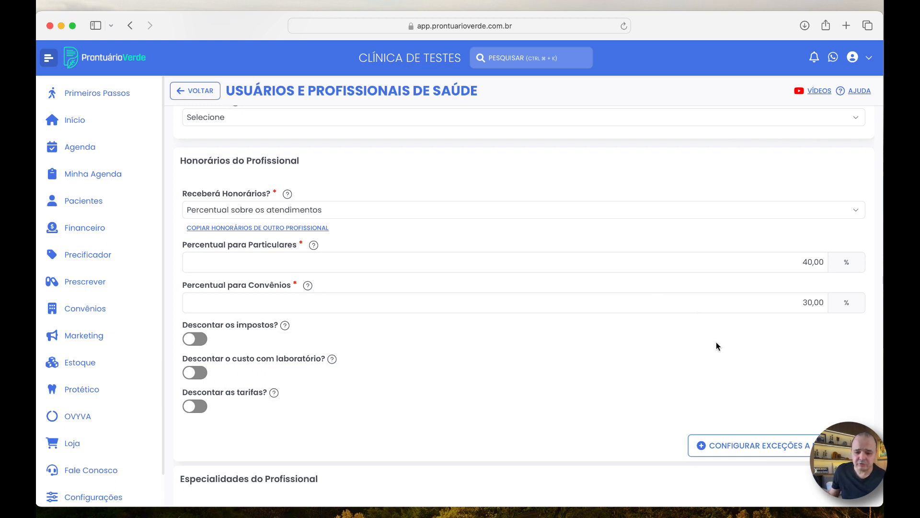
scroll(706, 341, up, 3)
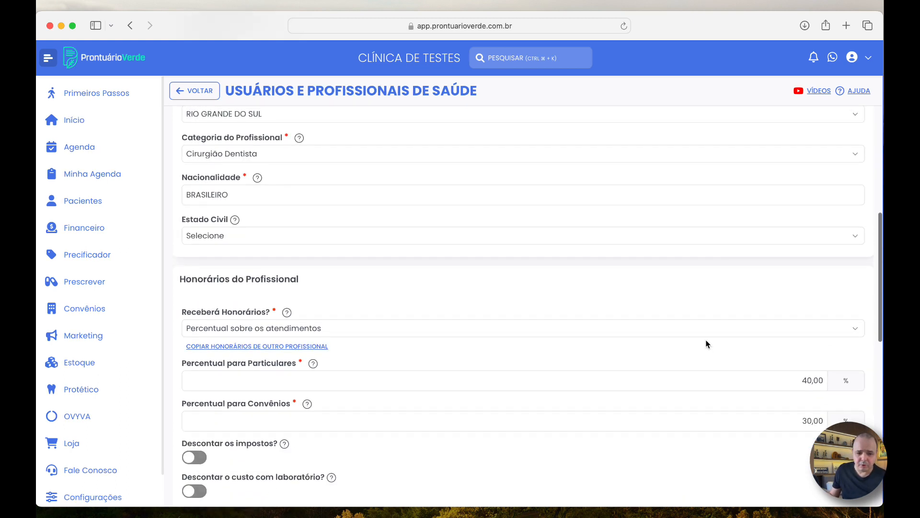
scroll(705, 342, down, 4)
scroll(705, 340, down, 3)
scroll(706, 339, up, 4)
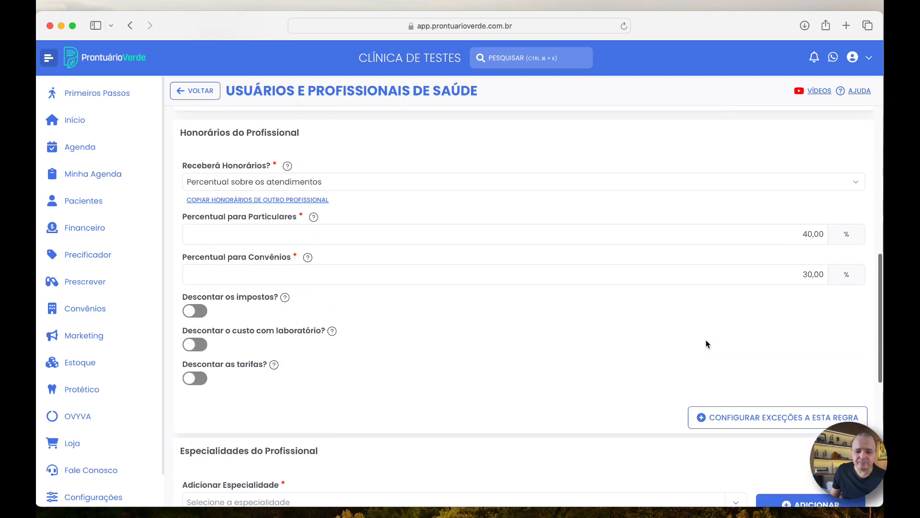
scroll(705, 340, down, 1)
scroll(705, 339, up, 1)
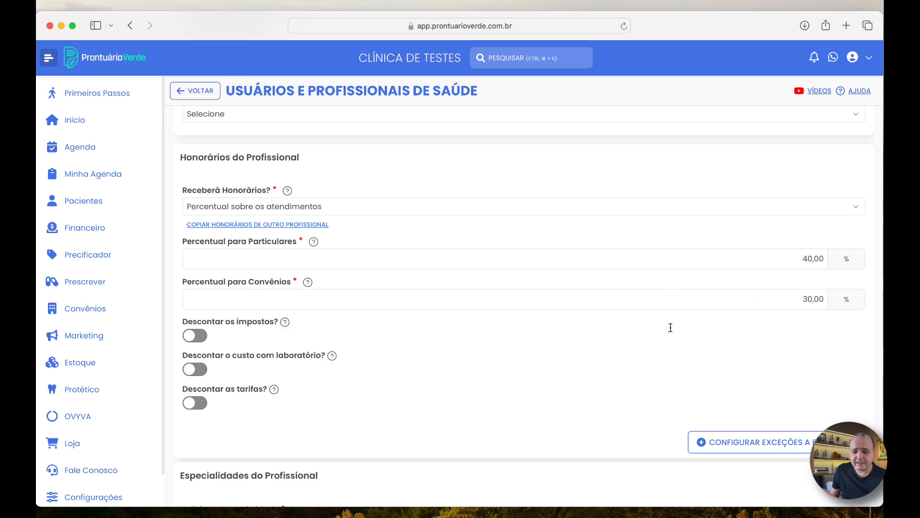
scroll(666, 335, down, 10)
click(786, 440)
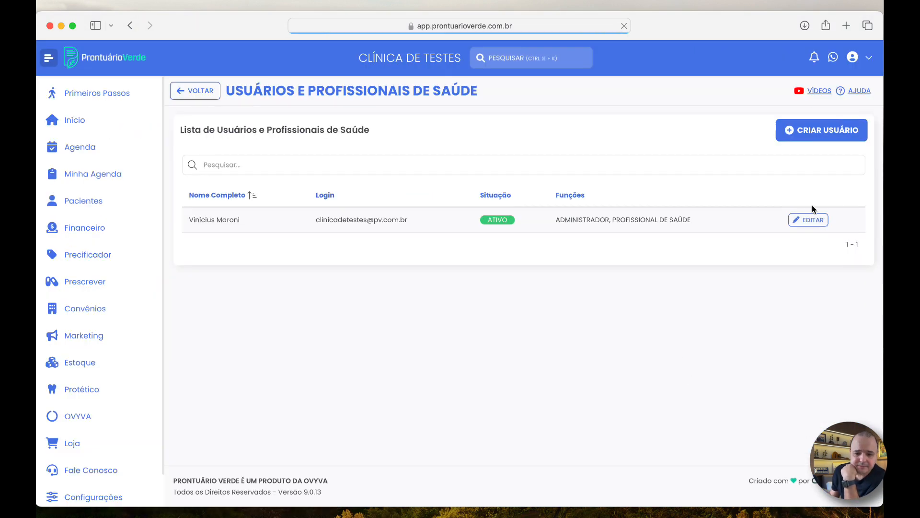
Reopen the health professional's record for editing and review the fee percentages for private and insurance appointments
click(812, 220)
scroll(722, 312, down, 8)
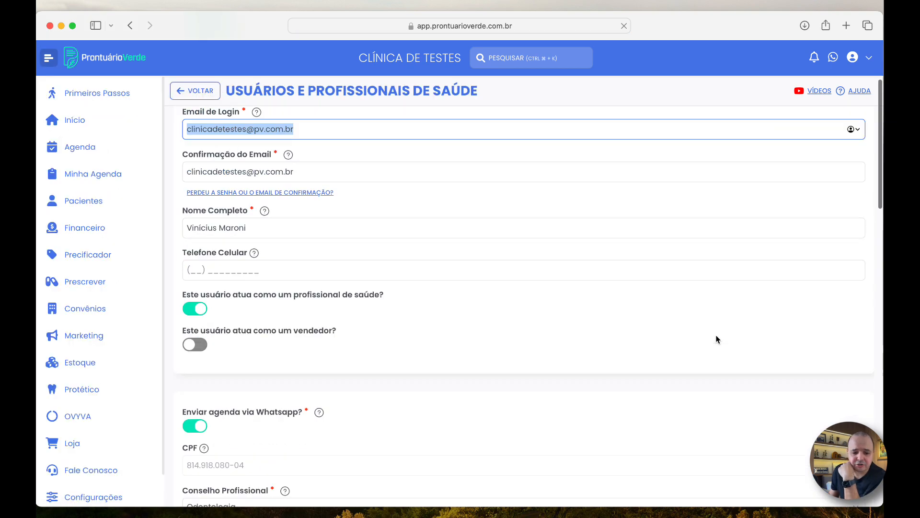
scroll(718, 339, down, 5)
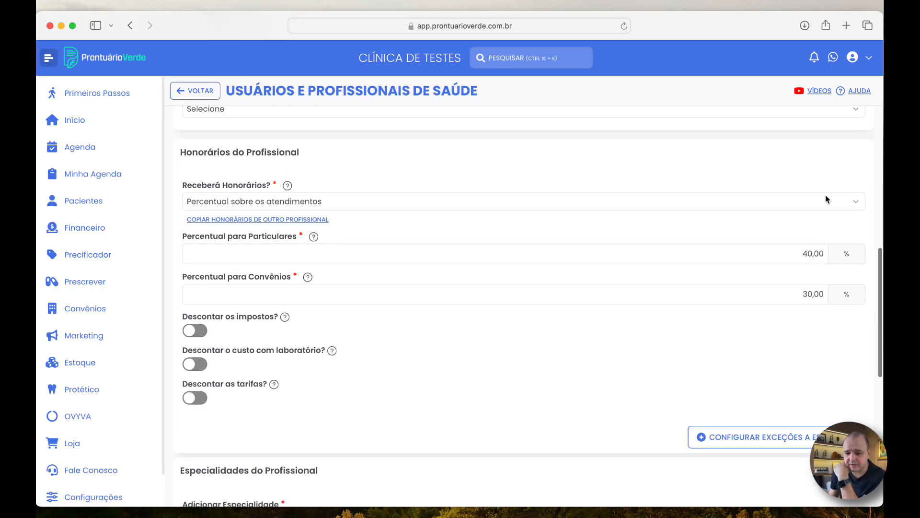
click(803, 252)
click(804, 289)
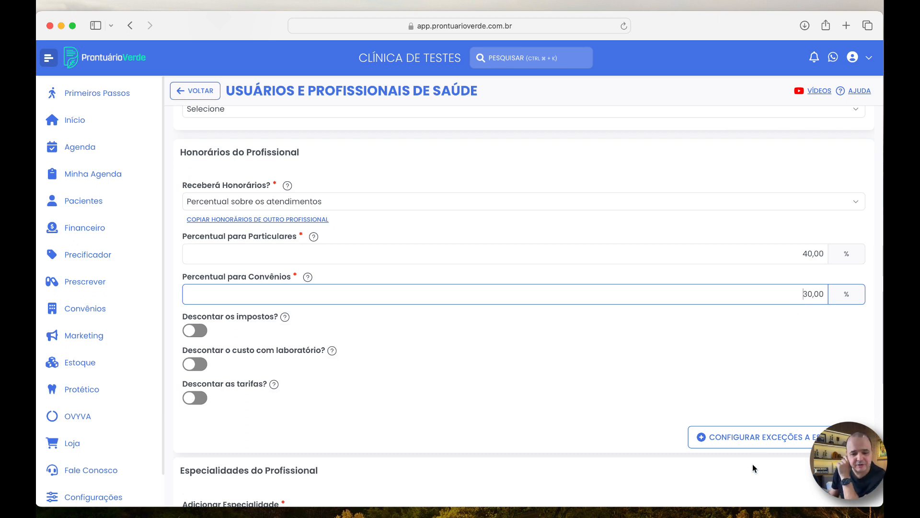
Inspect the fee exception fields for the type Para um procedimento e convênio, and return to the professional's form without adding an exception
click(791, 442)
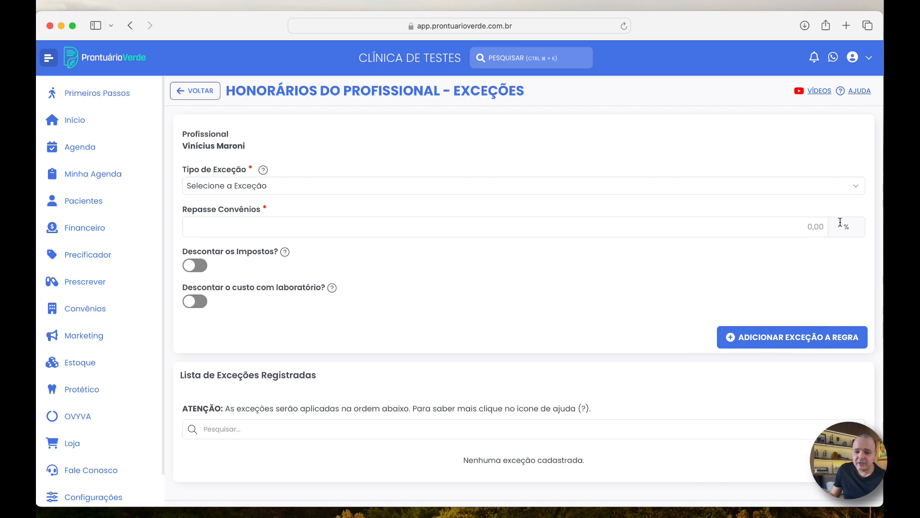
click(751, 186)
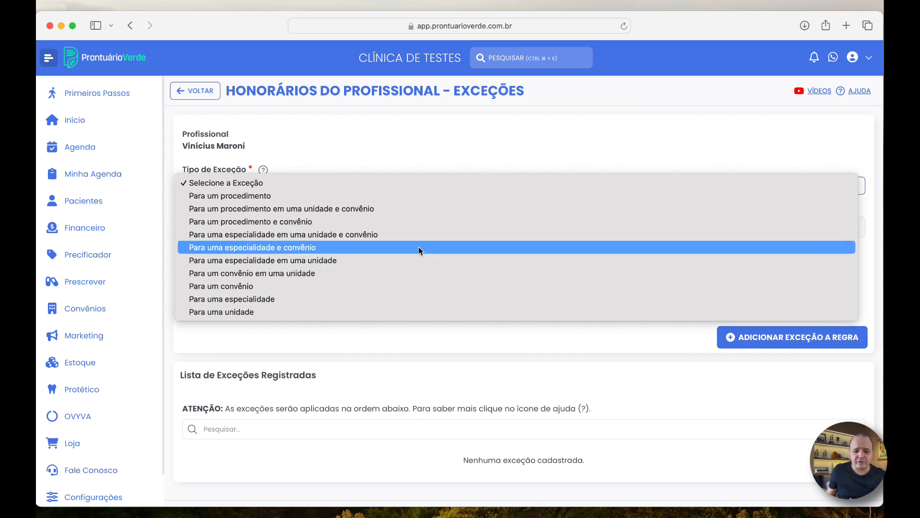
click(421, 221)
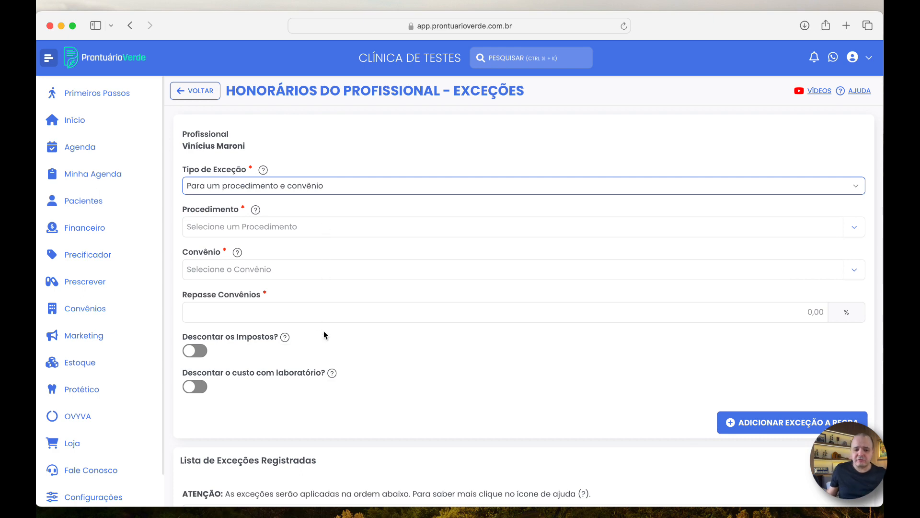
scroll(324, 334, down, 5)
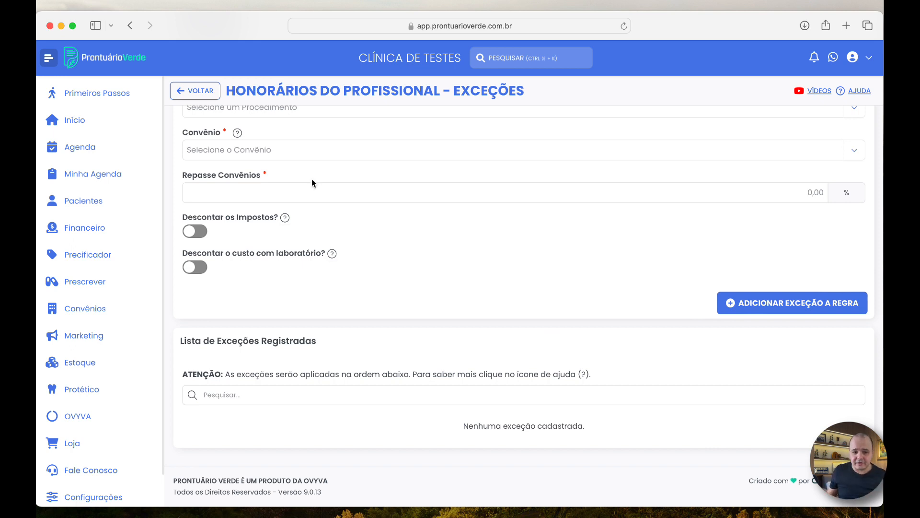
click(187, 93)
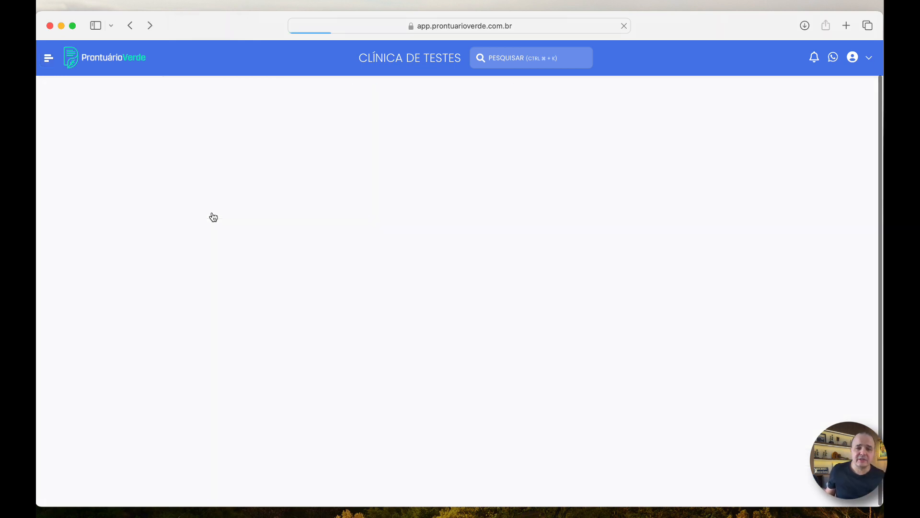
Set the professional's fees to Valor por hora trabalhada, paid Por dia de agenda aberta, with an hourly value of R$50,00
scroll(460, 288, down, 5)
scroll(438, 302, down, 10)
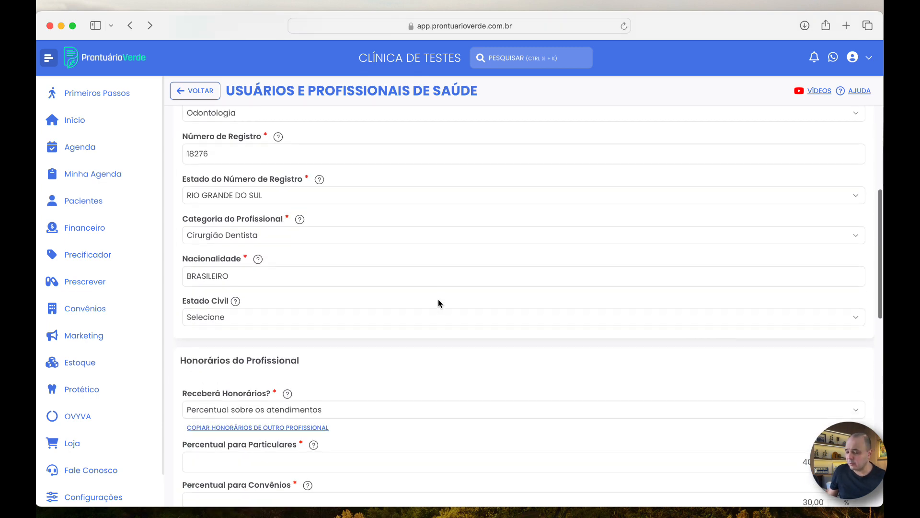
scroll(438, 302, up, 2)
click(329, 178)
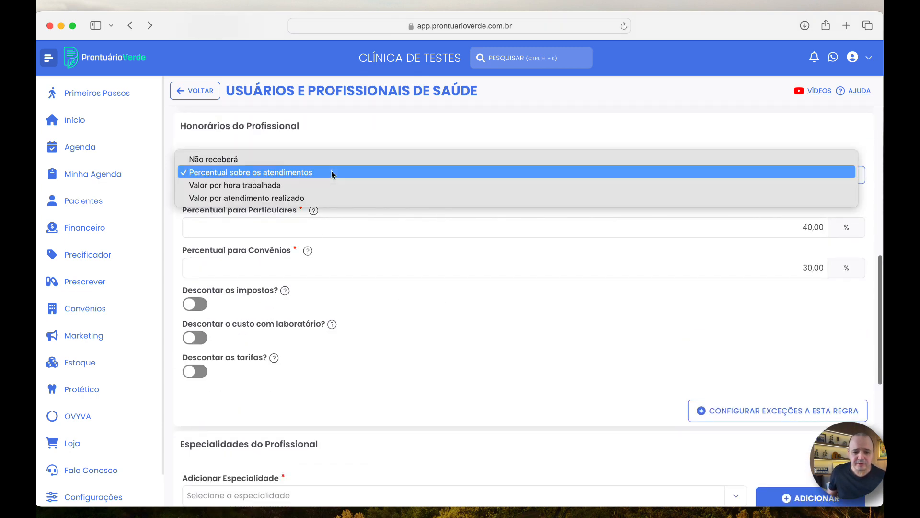
click(322, 184)
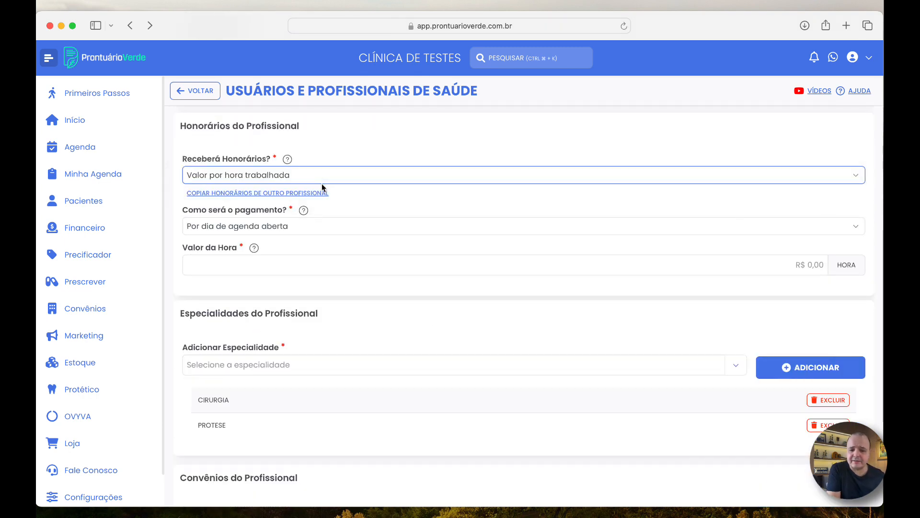
click(311, 225)
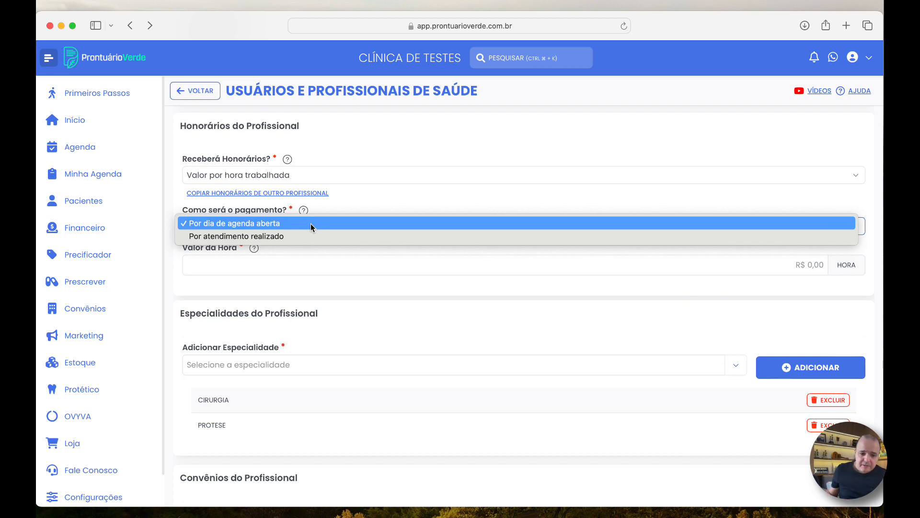
click(310, 223)
click(798, 271)
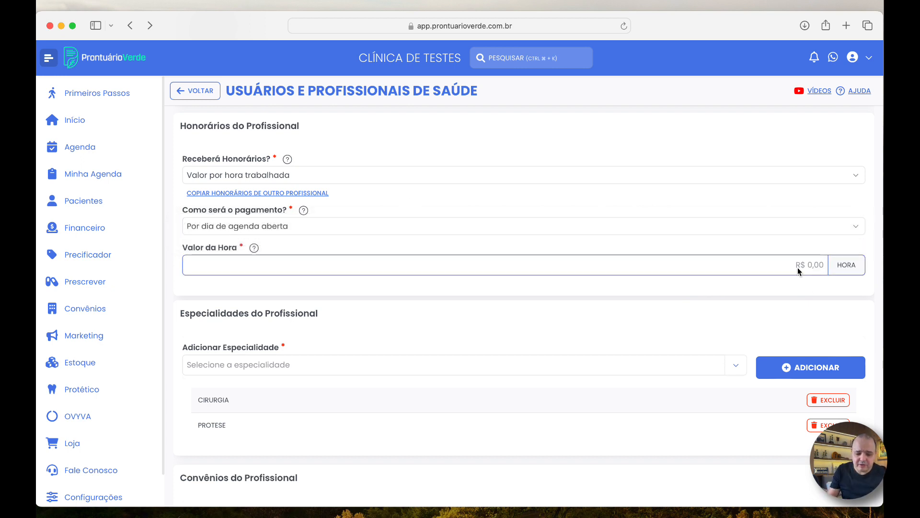
text(50,00)
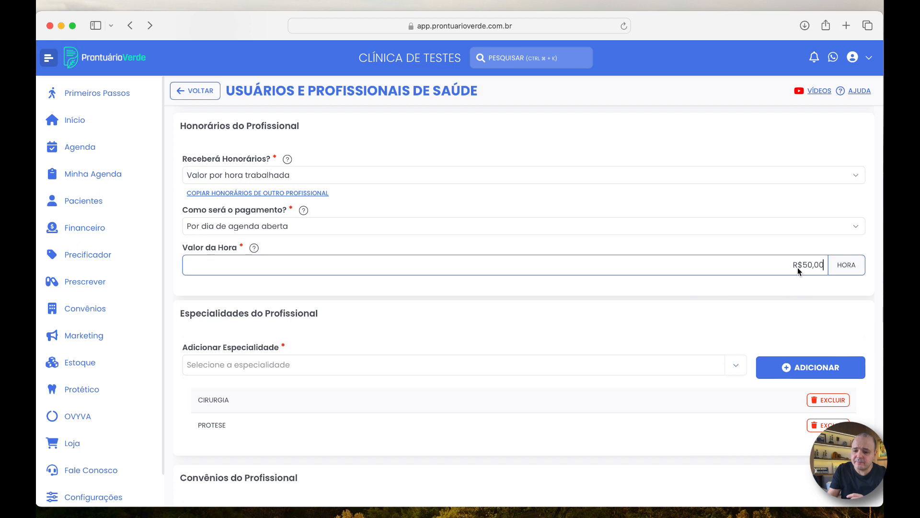
Switch the hourly payment basis to Por atendimento realizado and back to Por dia de agenda aberta
click(312, 224)
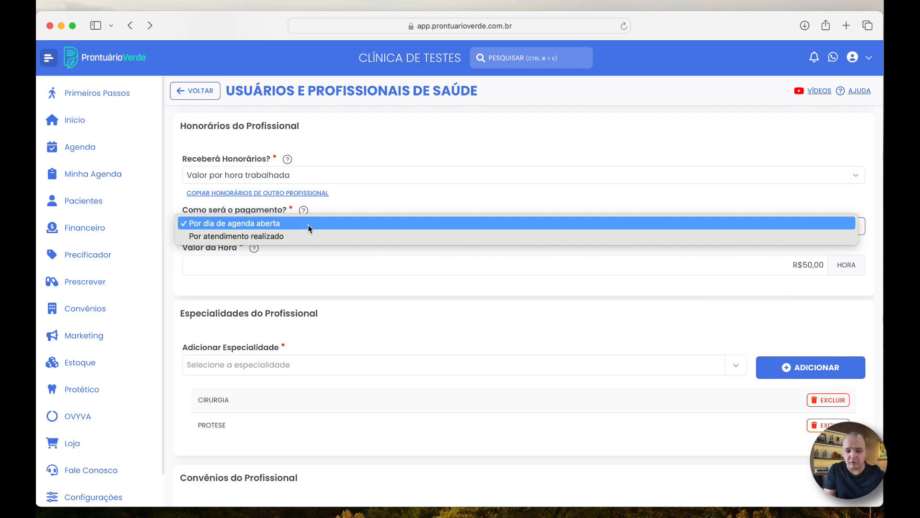
click(298, 239)
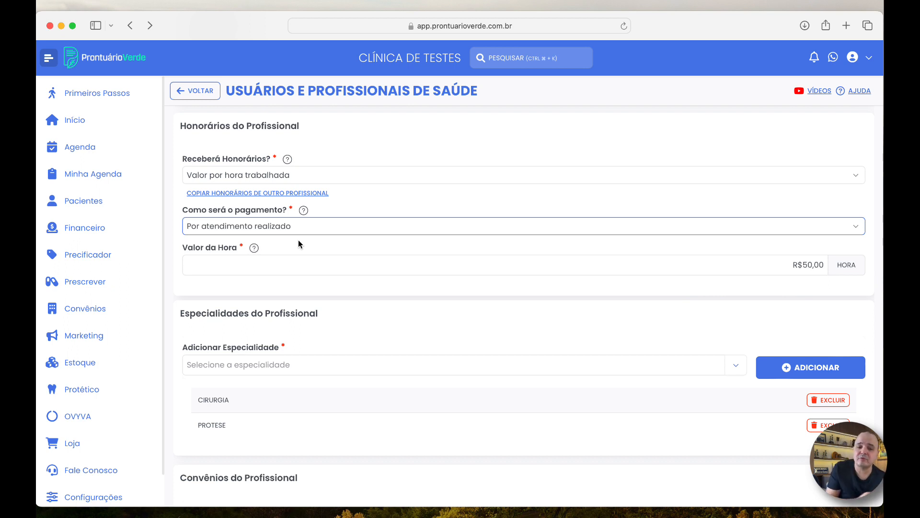
click(282, 226)
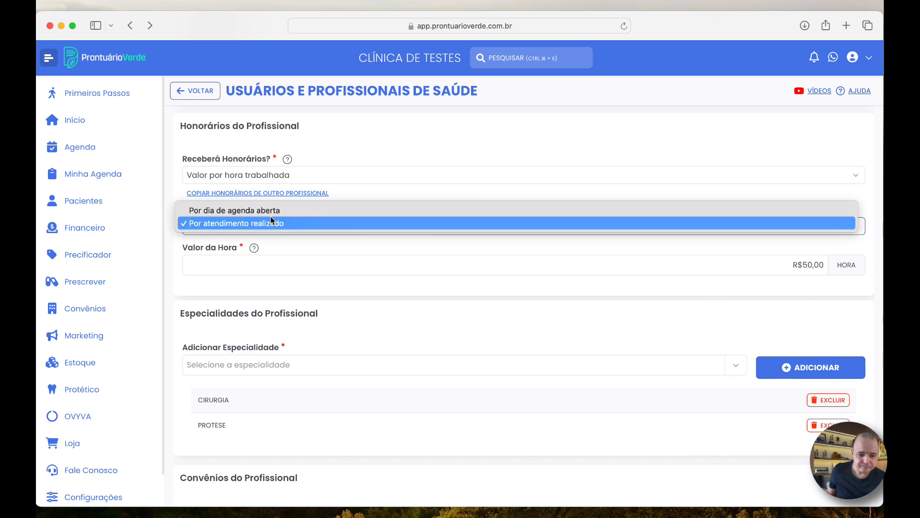
click(271, 211)
Change the fee type to Valor por atendimento realizado and set the value per appointment to R$200,00
click(283, 175)
click(279, 185)
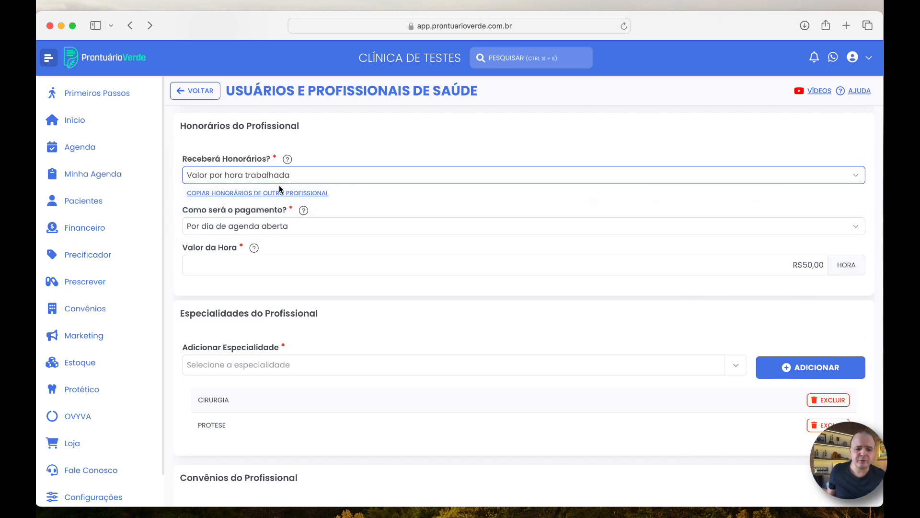
click(665, 233)
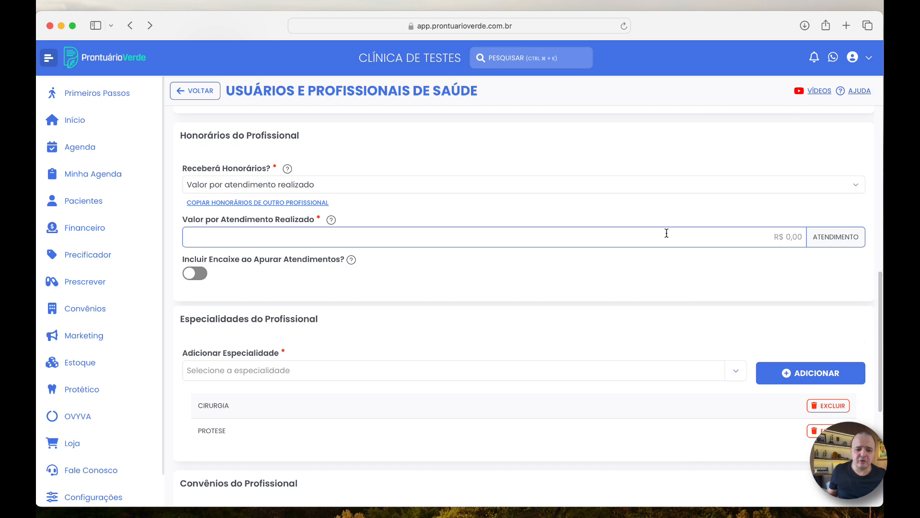
text(40000)
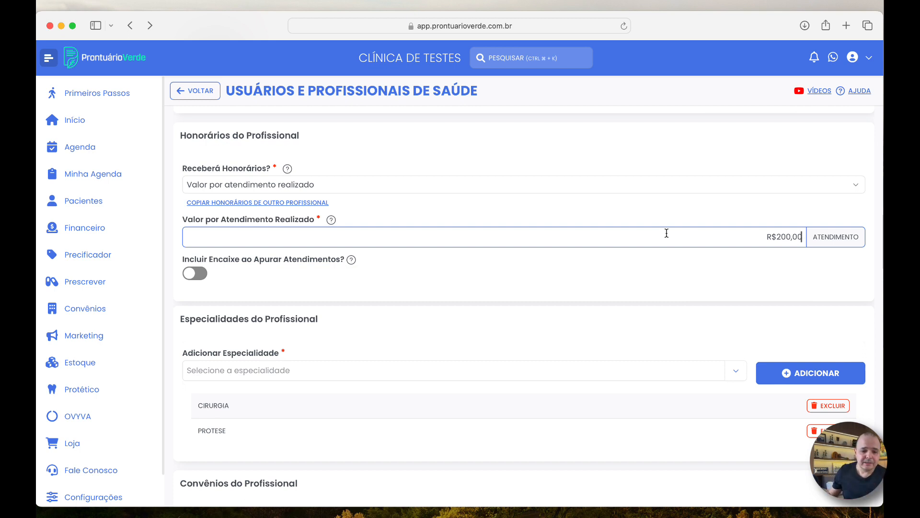
Try the option Incluir Encaixe ao Apurar Atendimentos, leaving it turned off
click(192, 278)
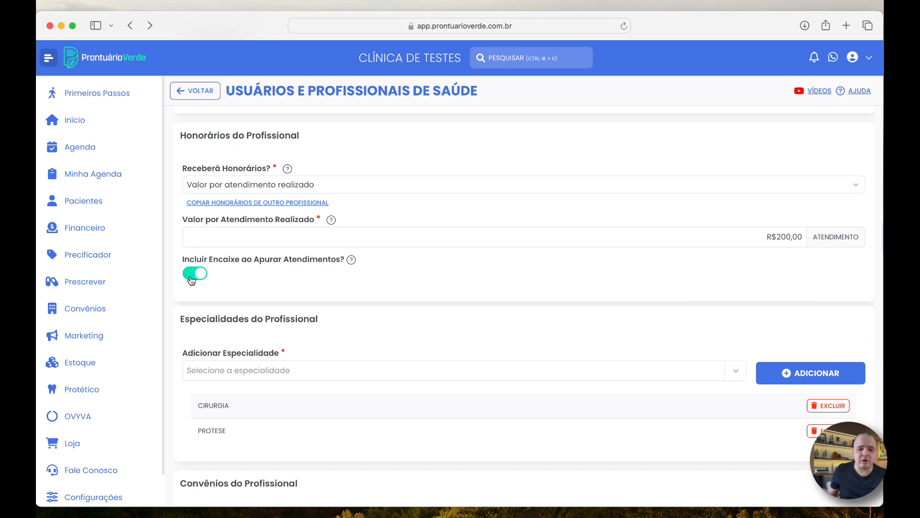
click(194, 278)
click(197, 278)
click(201, 278)
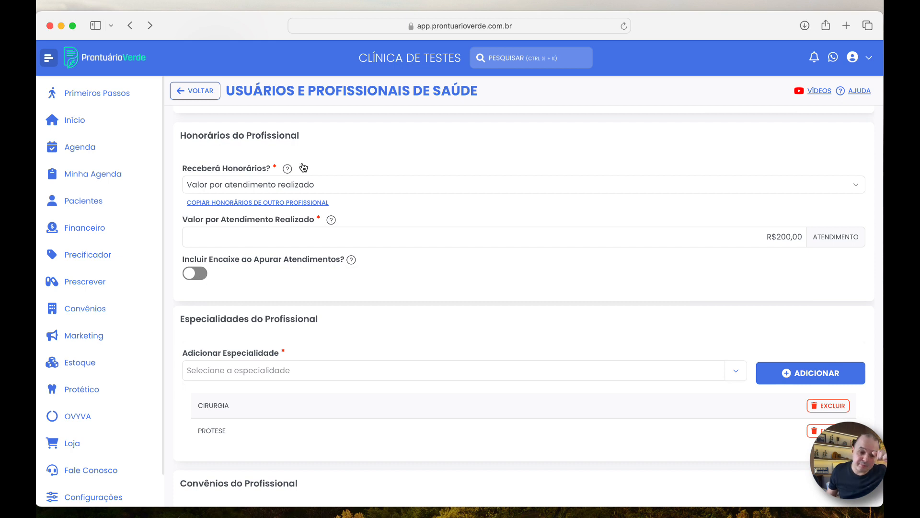
Set the fee type back to Percentual sobre os atendimentos and save the professional's record
click(291, 184)
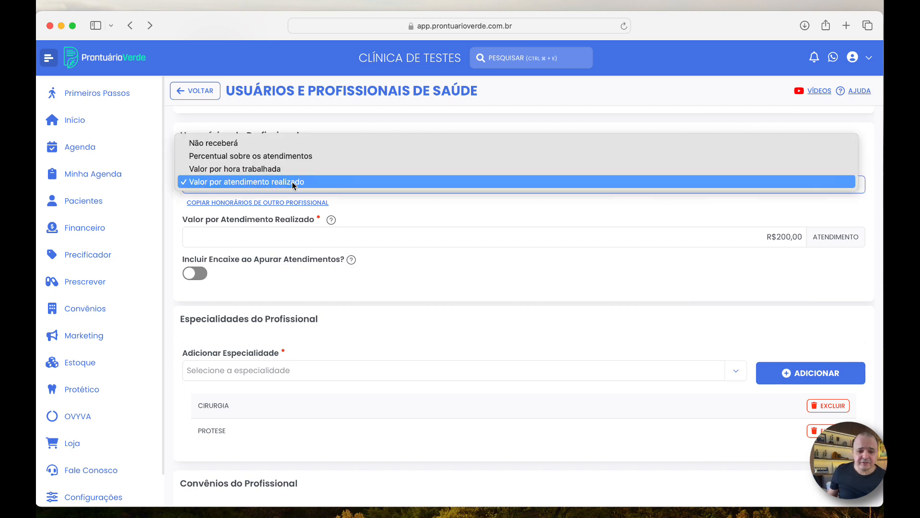
click(262, 155)
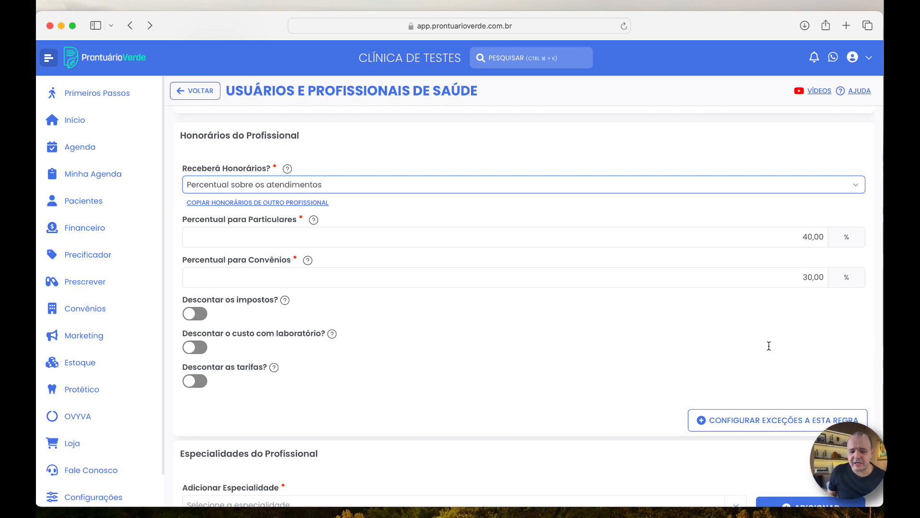
scroll(769, 344, down, 15)
click(776, 433)
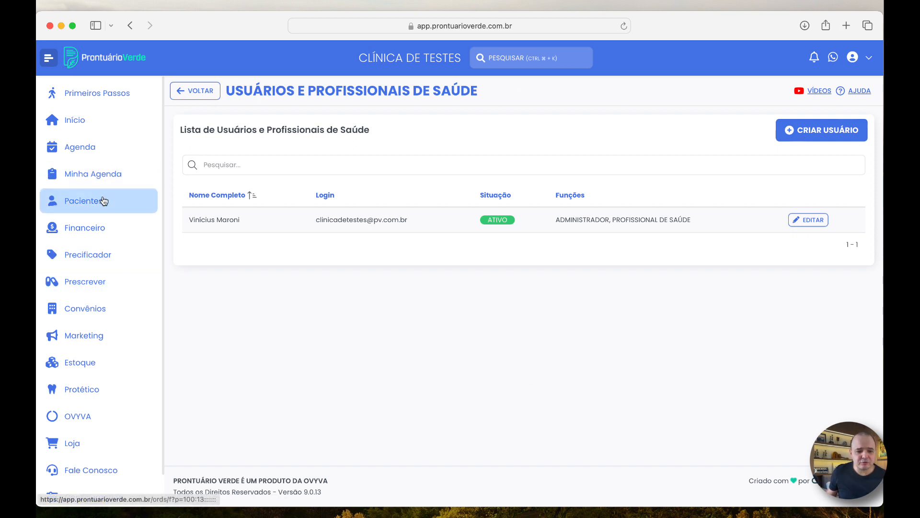
Try to find the patient by name with the global search
click(532, 59)
text(joao da silv)
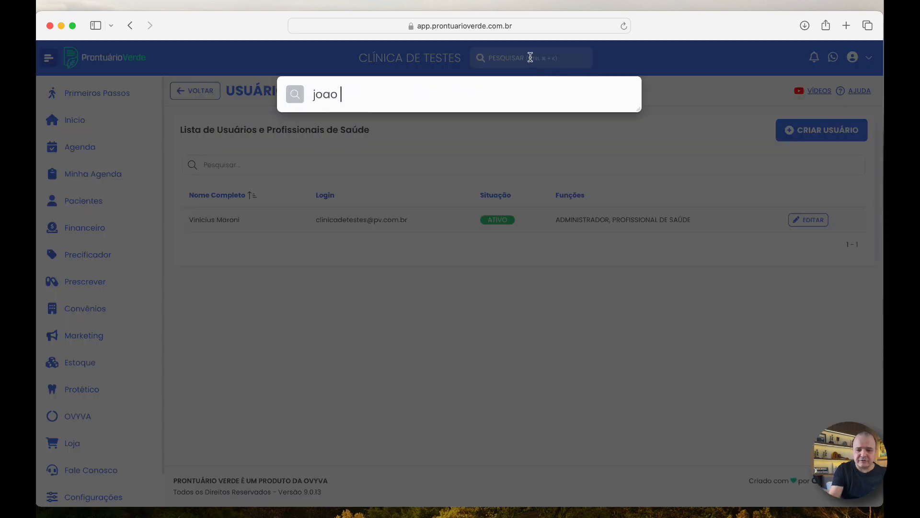
key(BackSpace)
key(BackSpace)
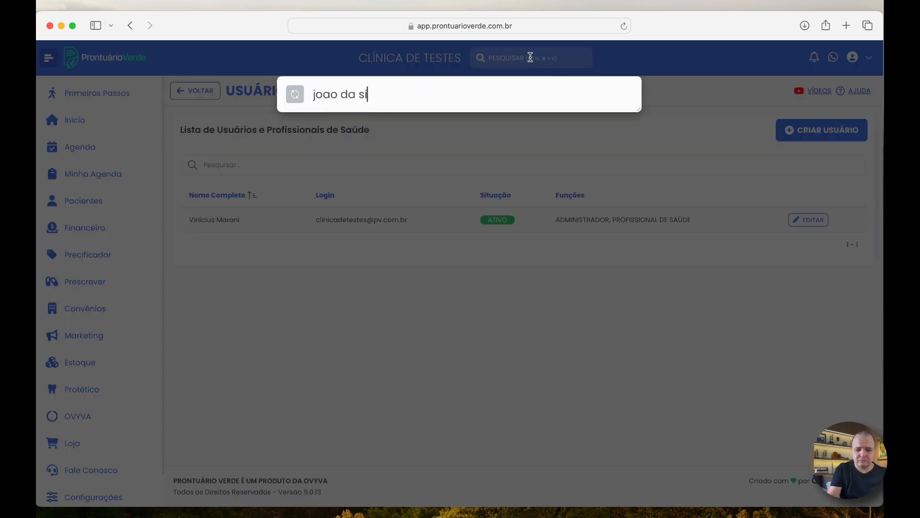
text(va)
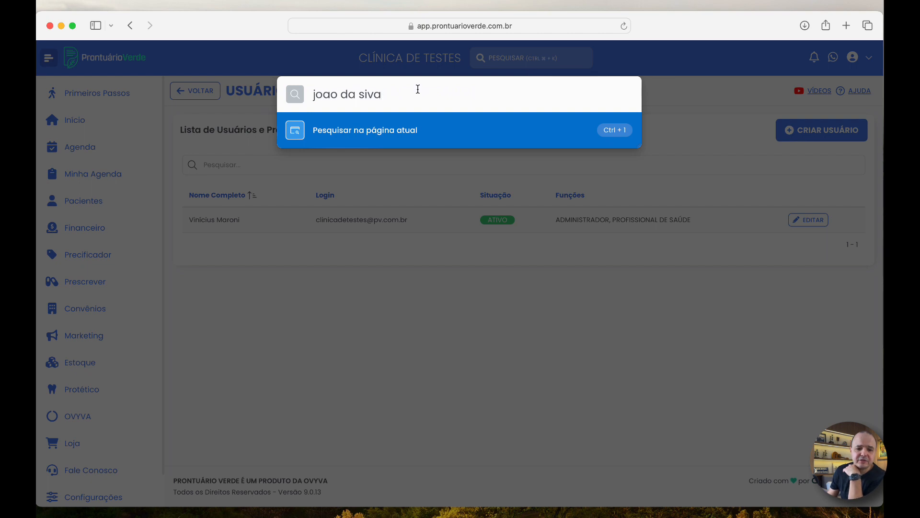
key(BackSpace)
key(BackSpace)
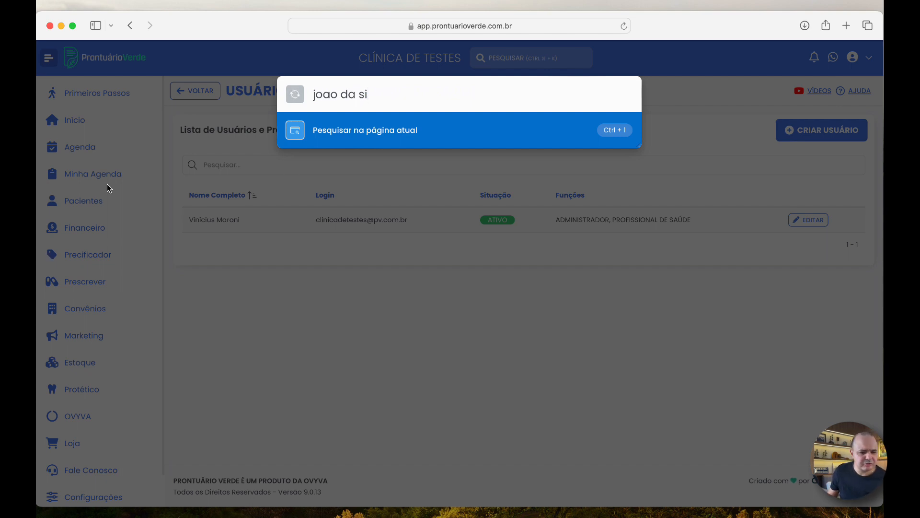
Open the chart of the second patient in the patient list and review the budgets and treatments in its financial section
click(93, 200)
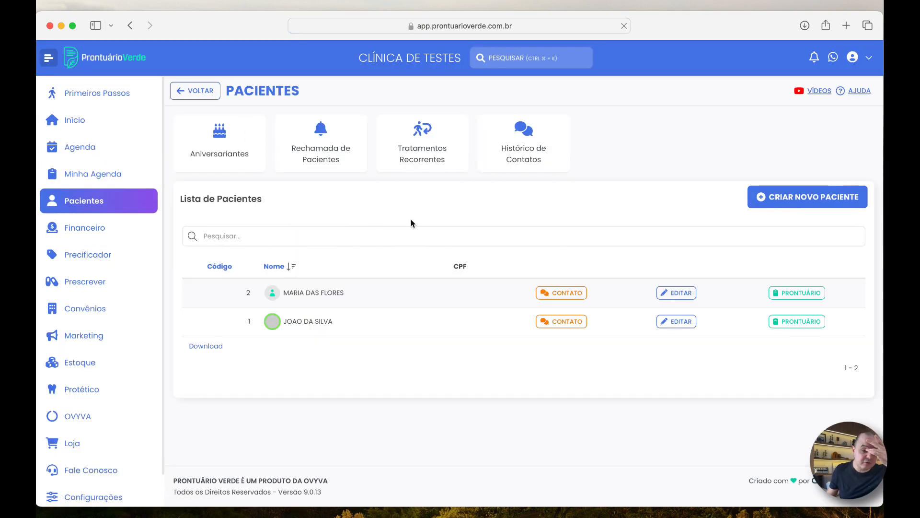
click(789, 325)
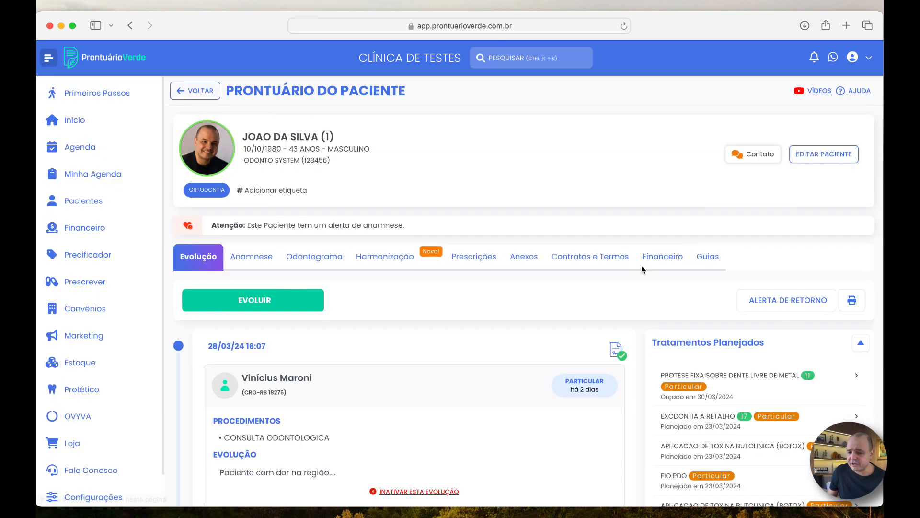
click(663, 260)
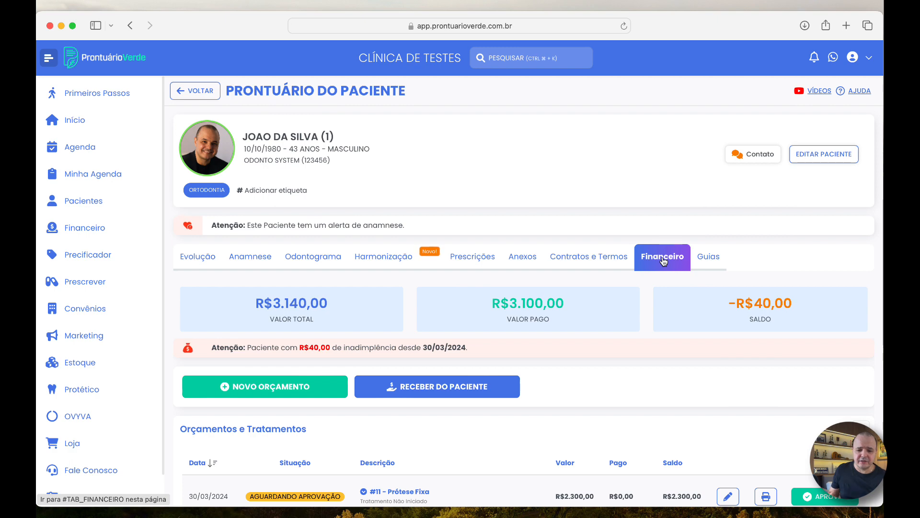
scroll(637, 344, down, 3)
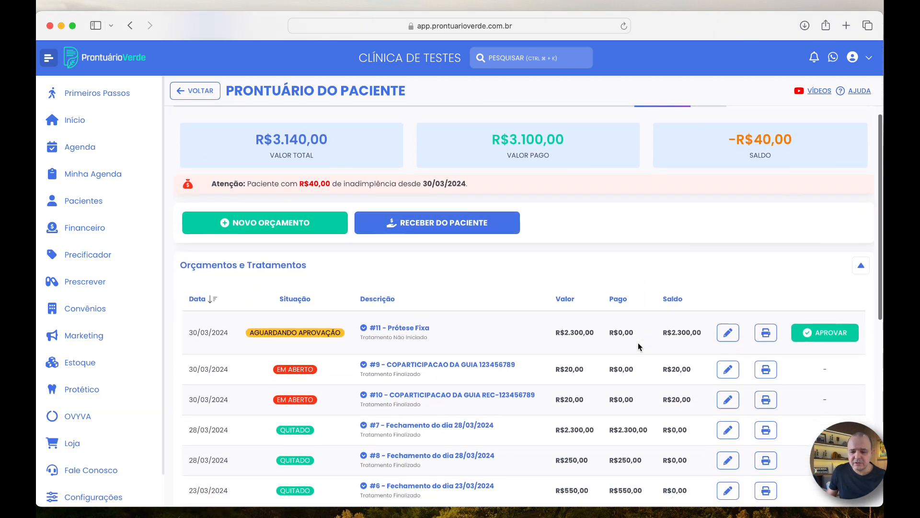
scroll(639, 346, down, 2)
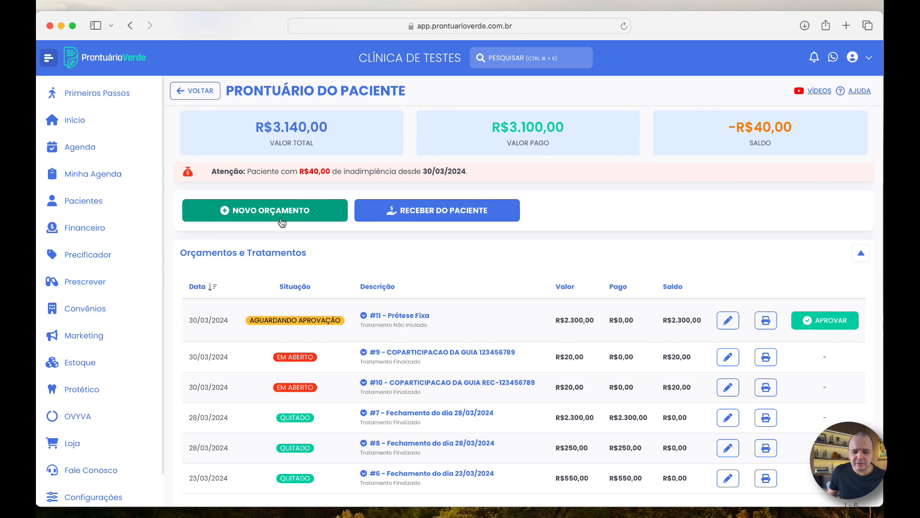
scroll(453, 254, down, 2)
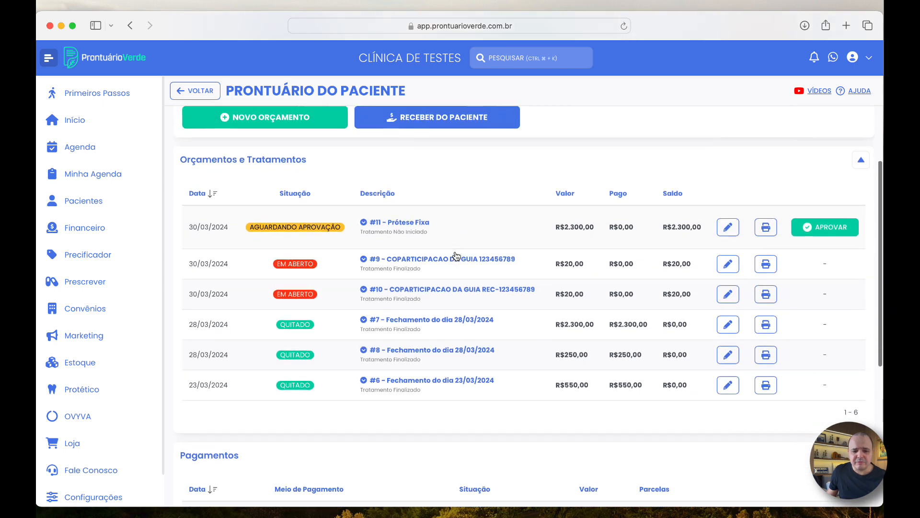
Start receiving a payment from the patient for the PROTESE FIXA SOBRE DENTE LIVRE DE METAL procedure, choosing to adjust its missing professional first
click(451, 151)
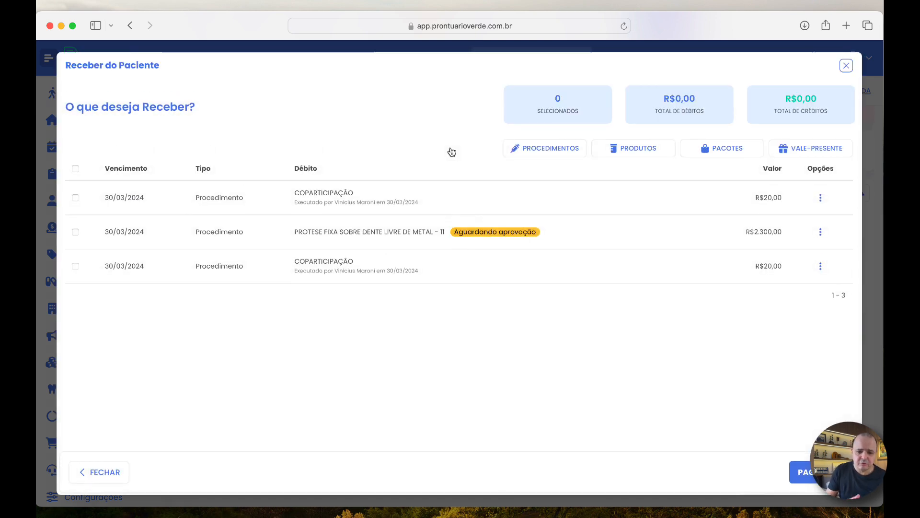
click(75, 232)
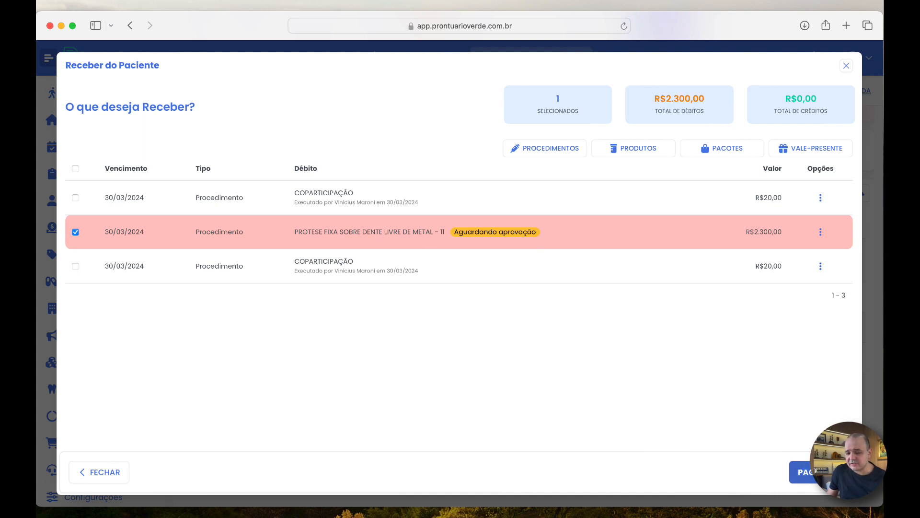
click(803, 471)
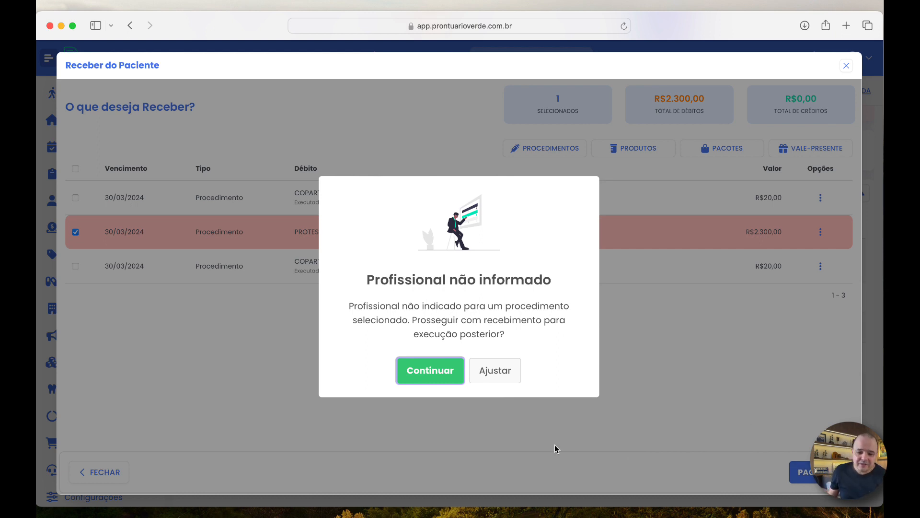
click(504, 378)
Assign the executing professional to the fixed prosthesis debit, set its execution date to 15/03/2024 and save the options
click(820, 233)
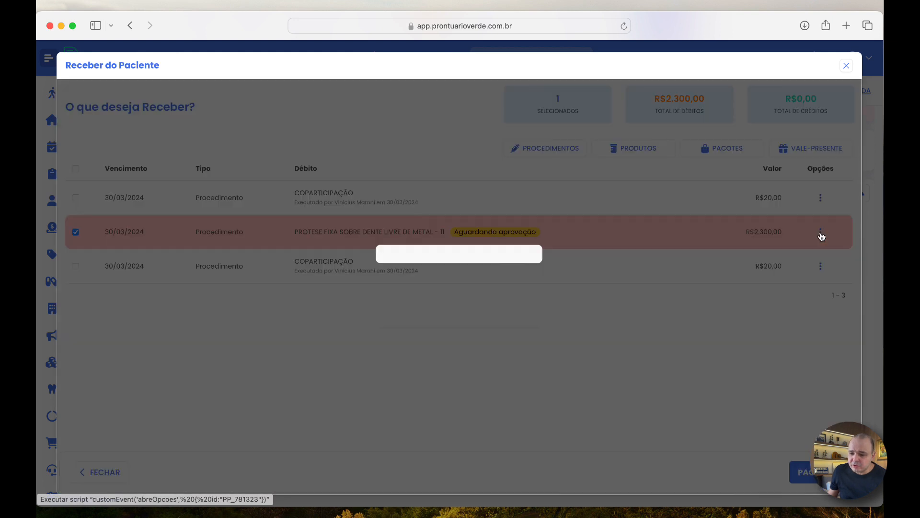
click(419, 263)
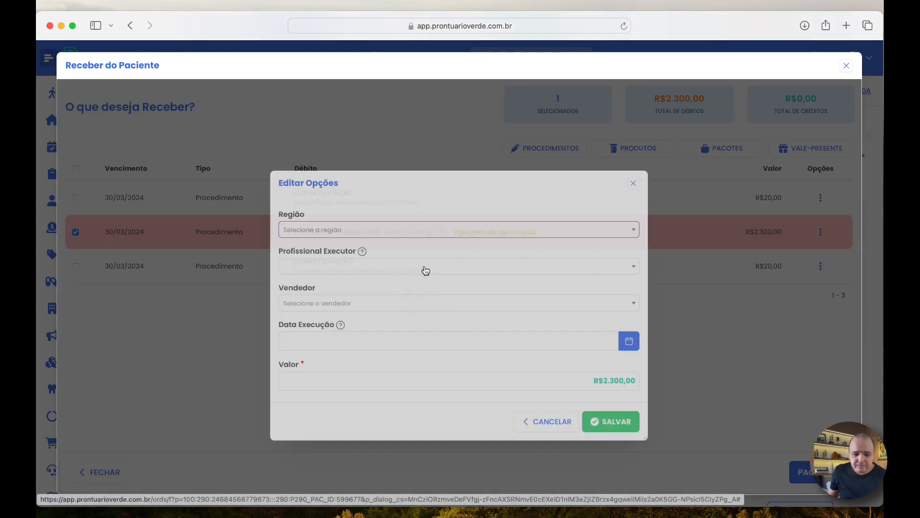
click(369, 257)
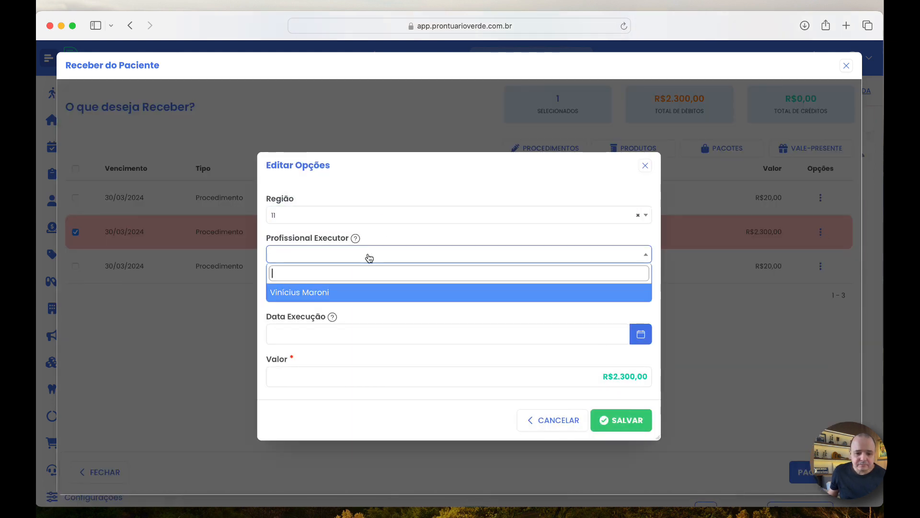
click(331, 292)
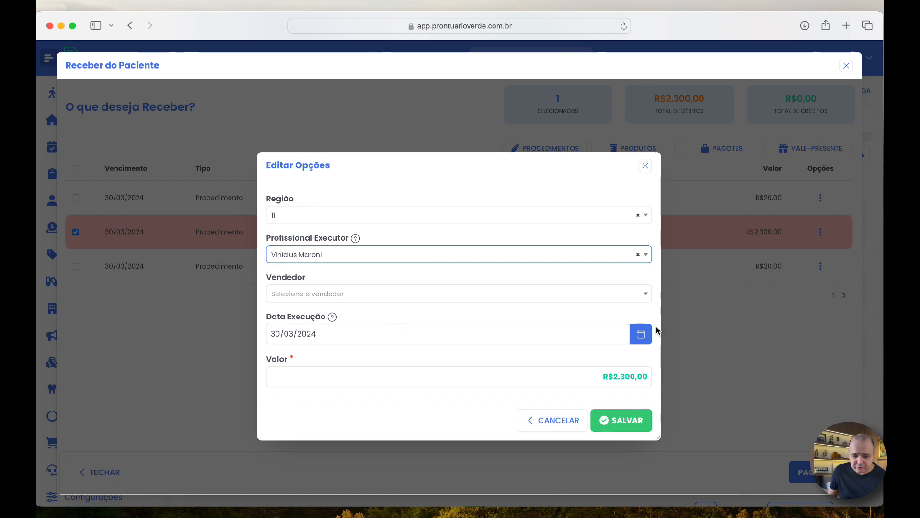
click(624, 341)
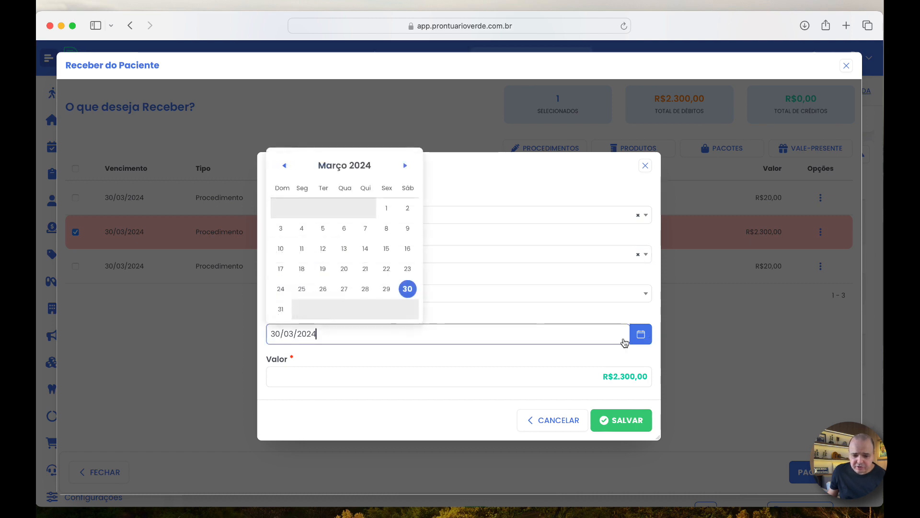
click(386, 249)
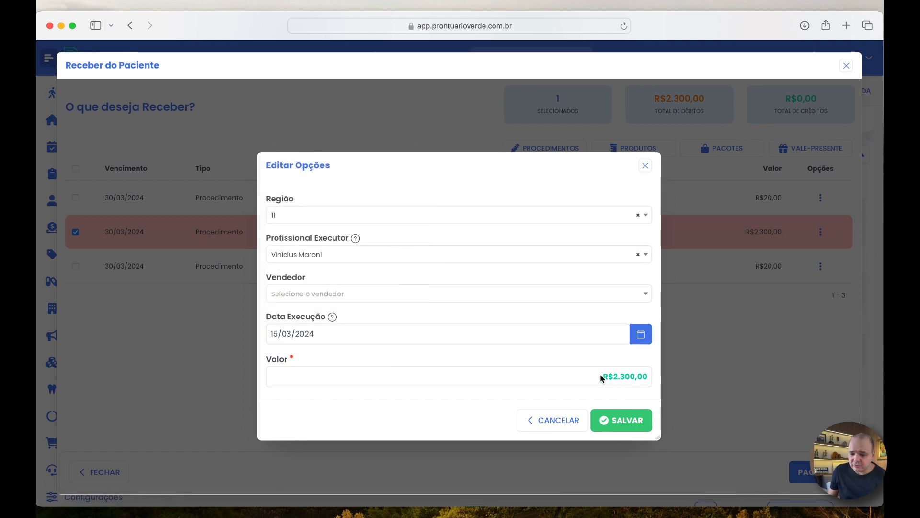
click(622, 421)
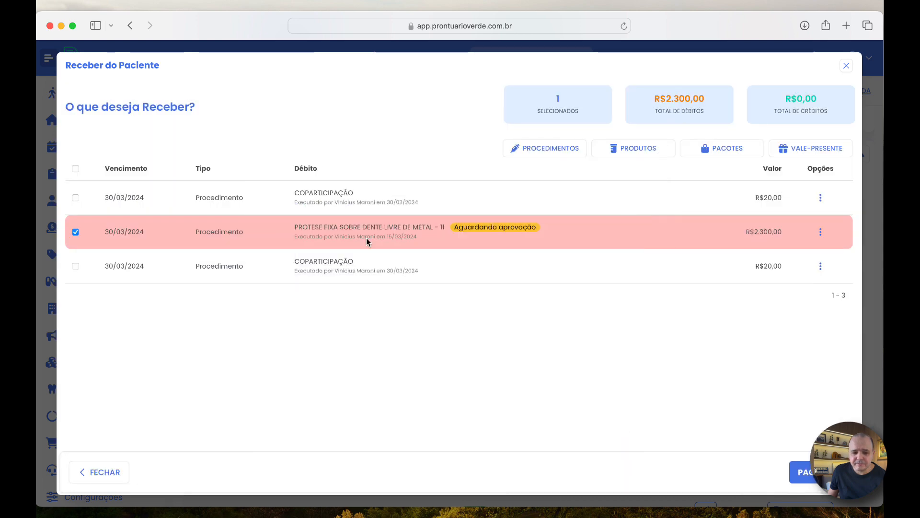
Check the execution date on the fixed prosthesis debit, then proceed to payment with only that debit selected
drag(387, 236, 417, 237)
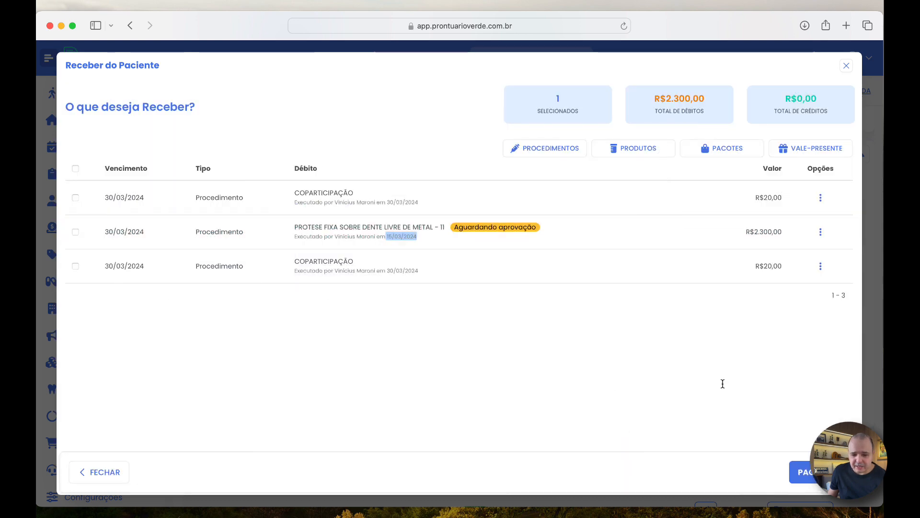
click(808, 470)
click(494, 368)
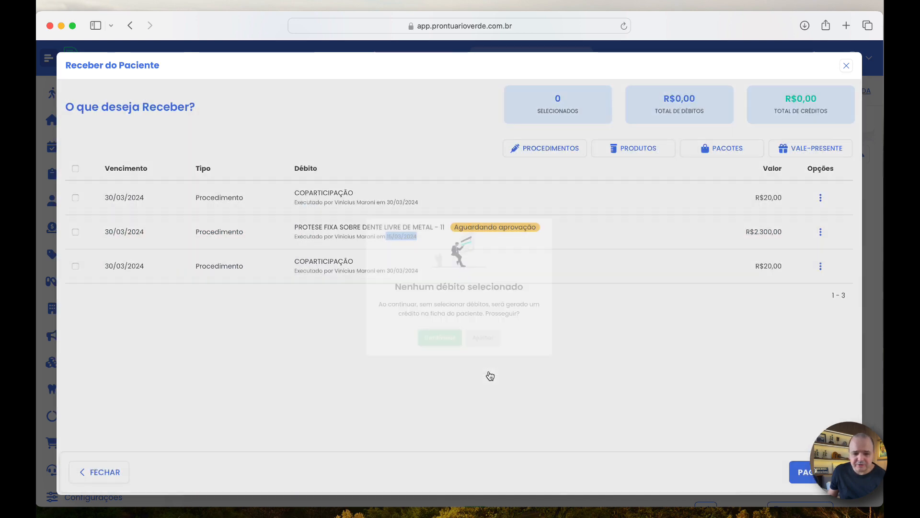
click(75, 232)
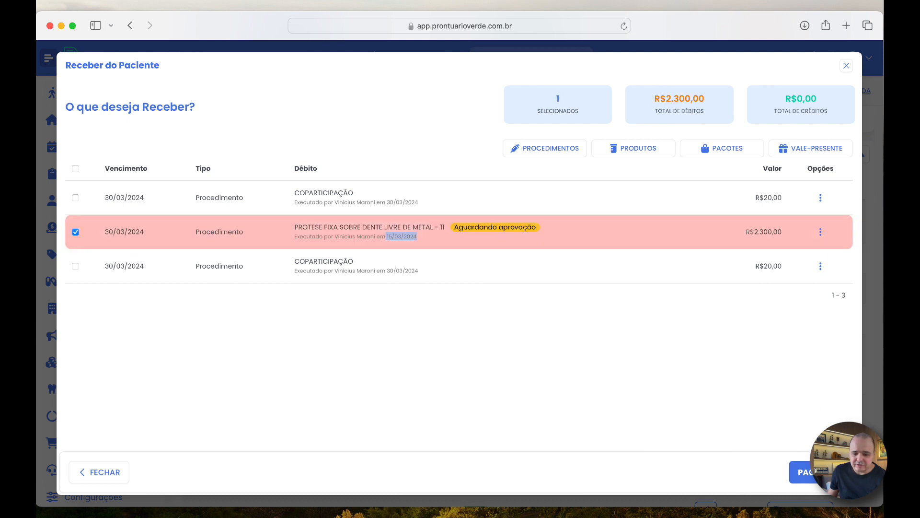
click(802, 472)
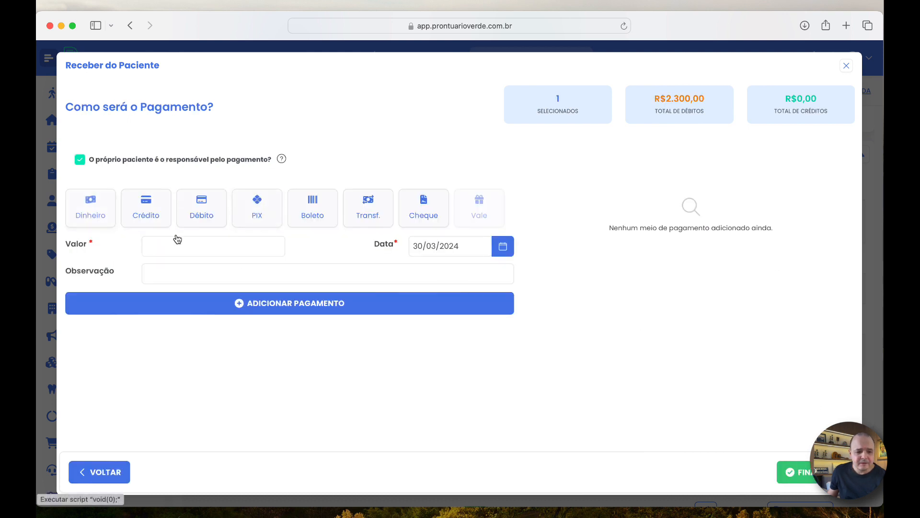
Add a cash (Dinheiro) payment of R$2.300,00, finalize the receipt and close its confirmation
click(249, 247)
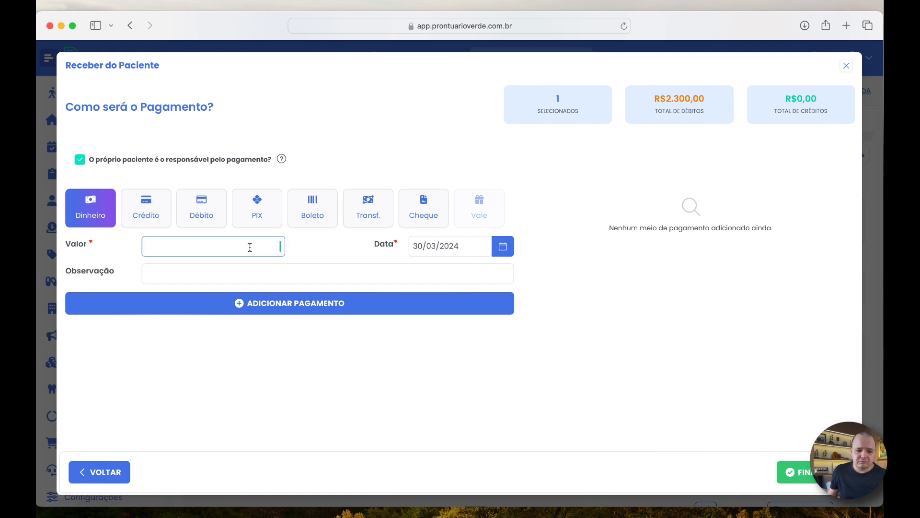
text(2.300,00)
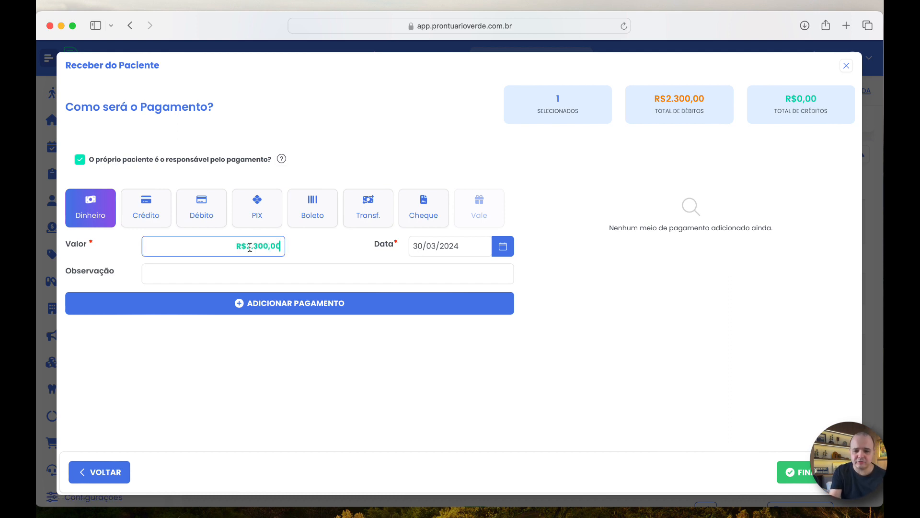
key(Tab)
click(307, 307)
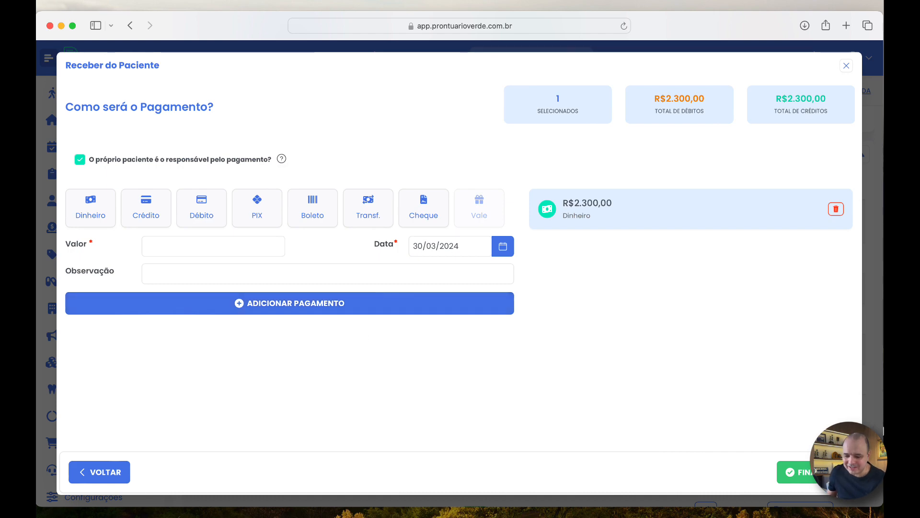
click(799, 483)
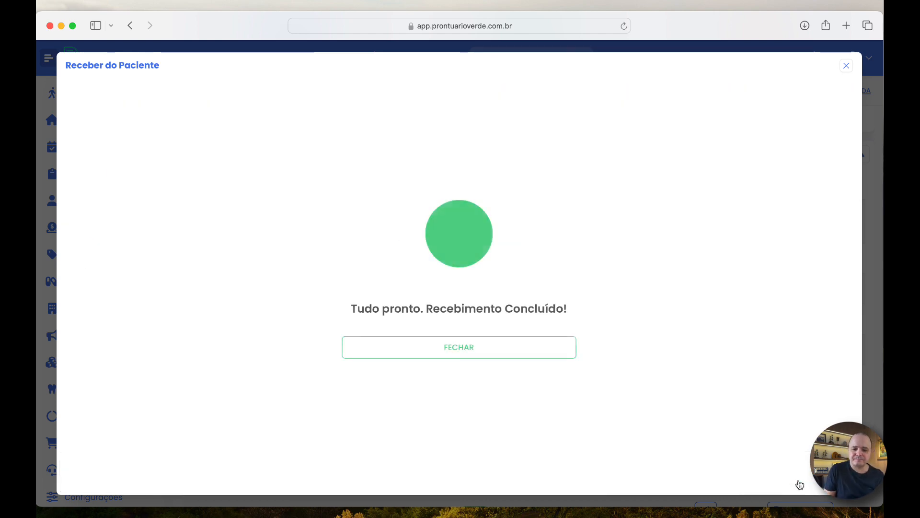
click(442, 347)
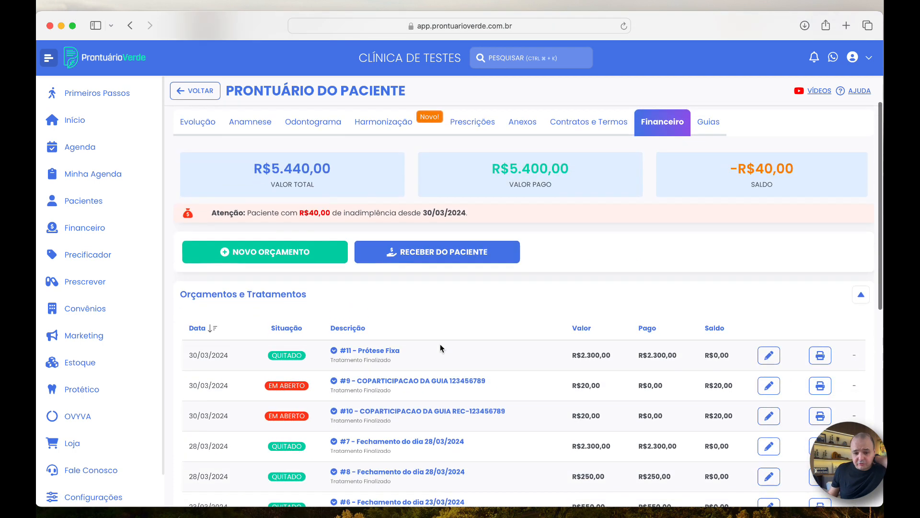
Expand the Prótese Fixa budget and examine the payment and execution details of its procedure
click(366, 350)
scroll(492, 349, down, 5)
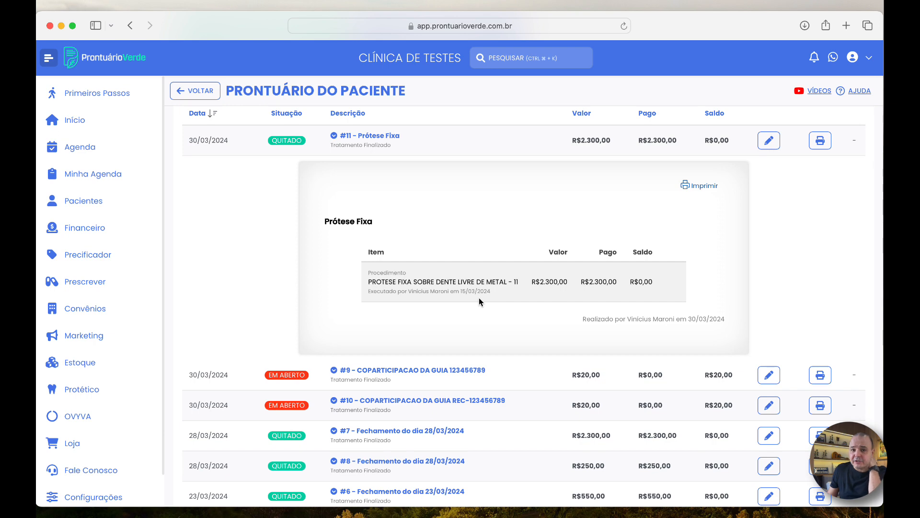
Create a payment batch for professionals covering 01/03/2024 to 30/03/2024 in the financial module
click(70, 228)
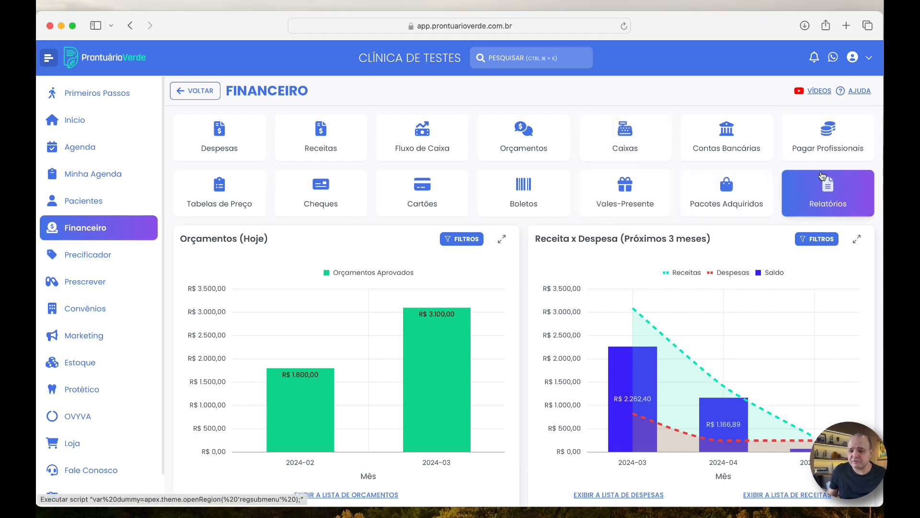
click(815, 152)
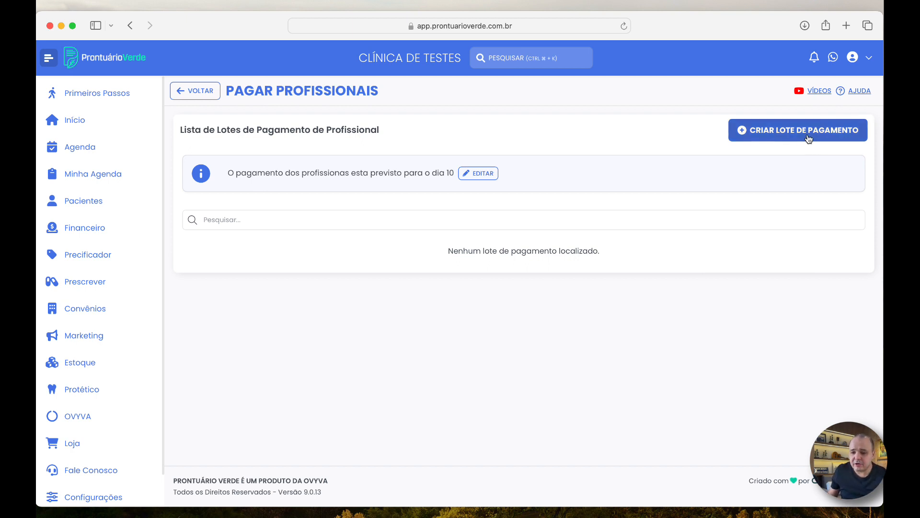
click(809, 136)
click(614, 226)
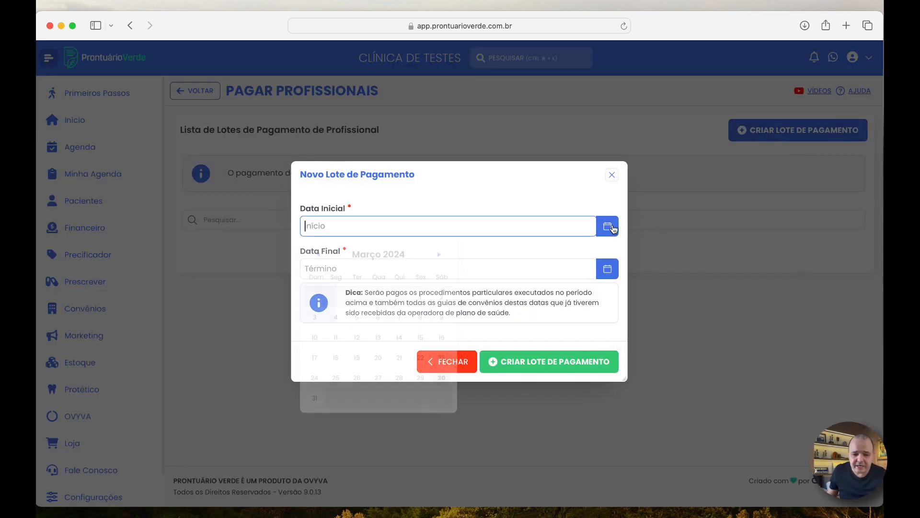
click(422, 298)
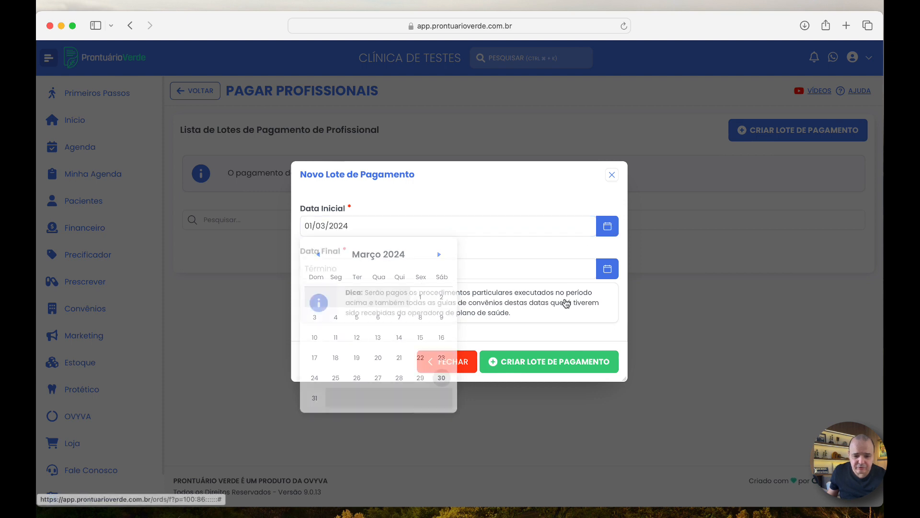
click(611, 270)
click(449, 419)
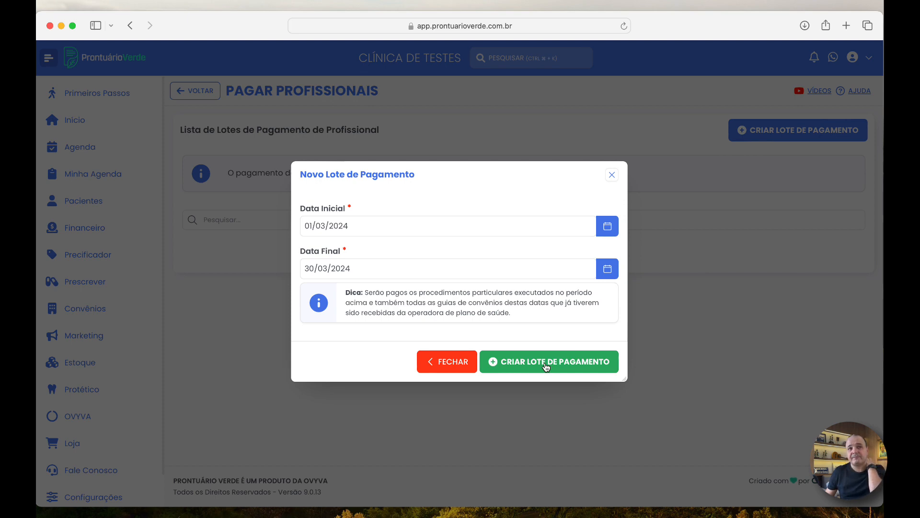
click(546, 366)
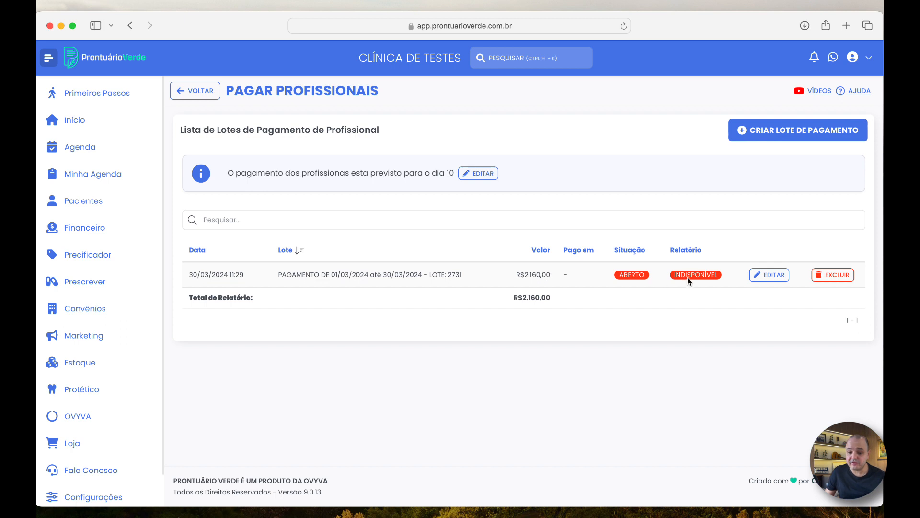
Open the new payment batch and view the professional's payment details down to the list of private procedures
click(771, 274)
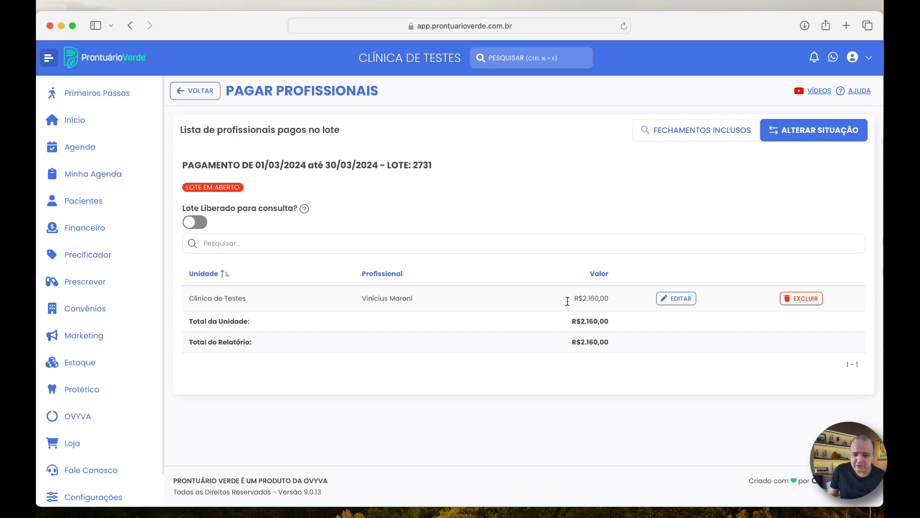
click(687, 298)
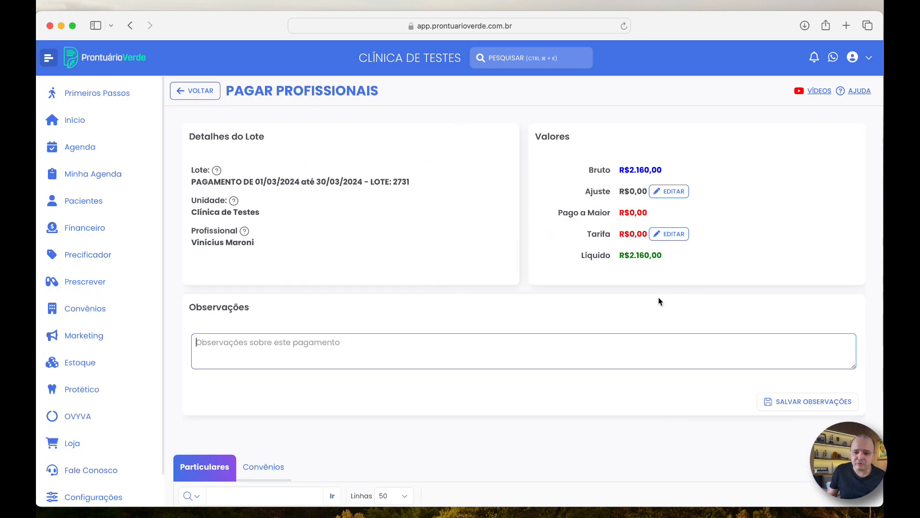
scroll(537, 301, down, 5)
scroll(537, 305, down, 1)
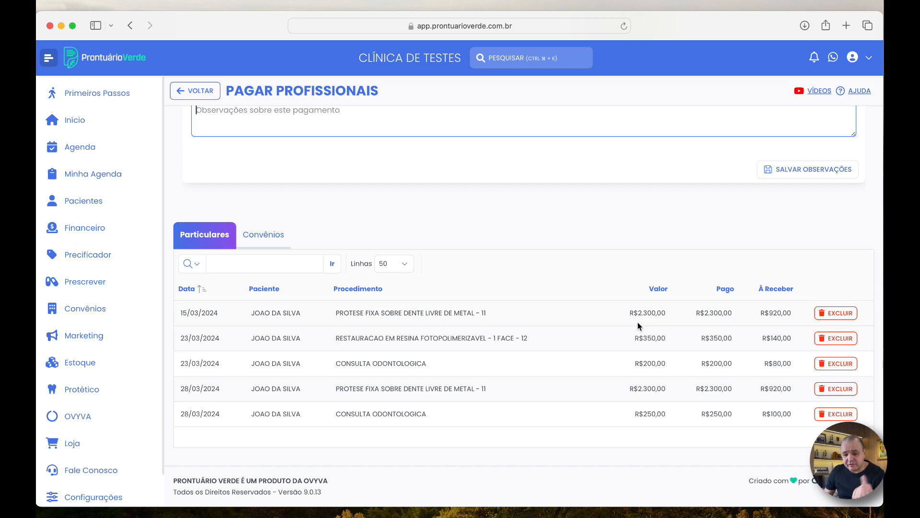
Examine the date, value, paid amount and amount receivable of the 15/03/2024 fixed prosthesis among the professional's private procedures
drag(629, 312, 667, 313)
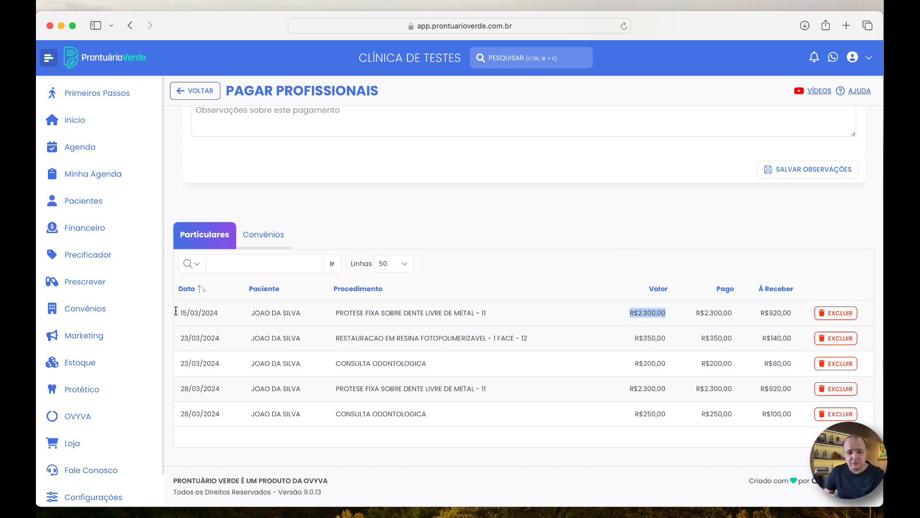
drag(176, 310, 402, 314)
drag(630, 313, 787, 315)
click(769, 309)
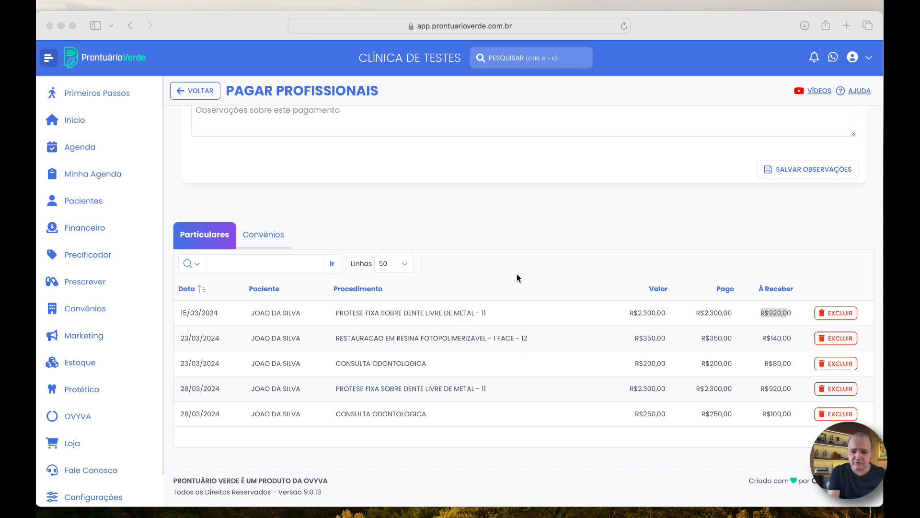
click(437, 279)
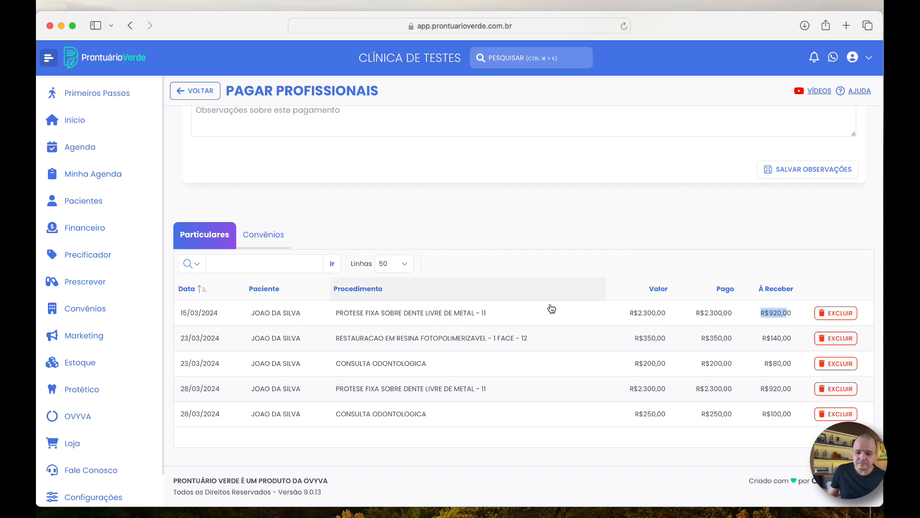
click(623, 312)
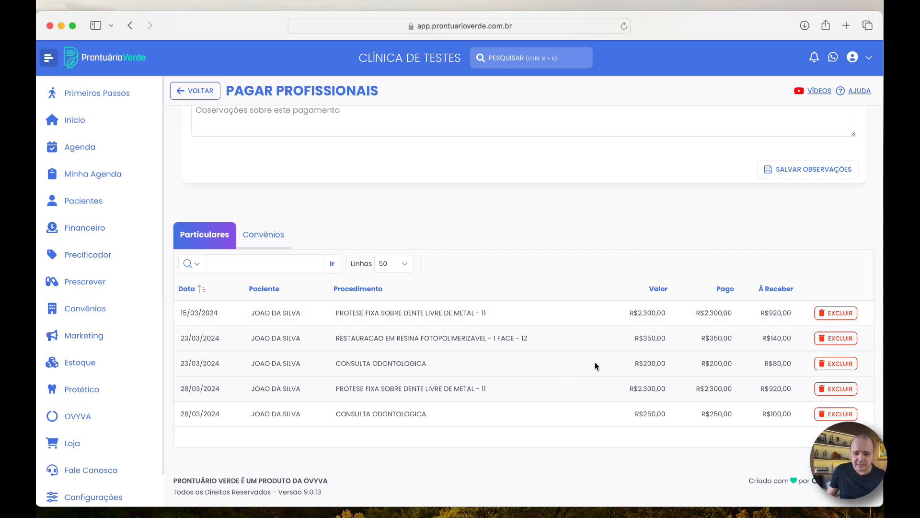
scroll(586, 315, up, 3)
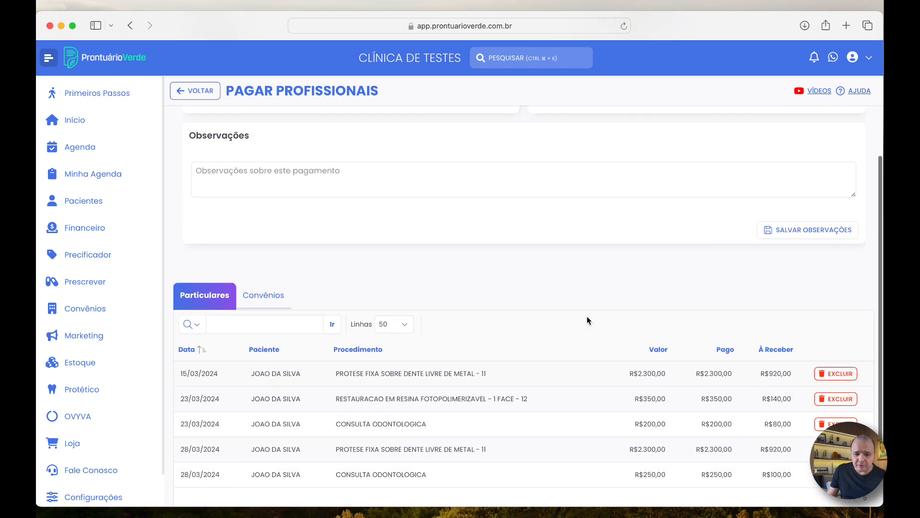
scroll(587, 316, down, 3)
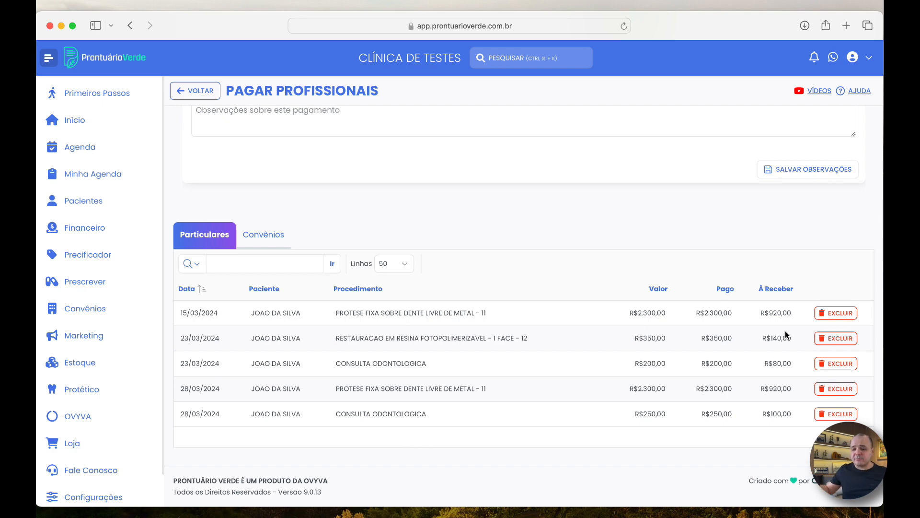
Compare the professional's gross and net payment values with the amounts receivable in the private procedures list
scroll(785, 334, up, 3)
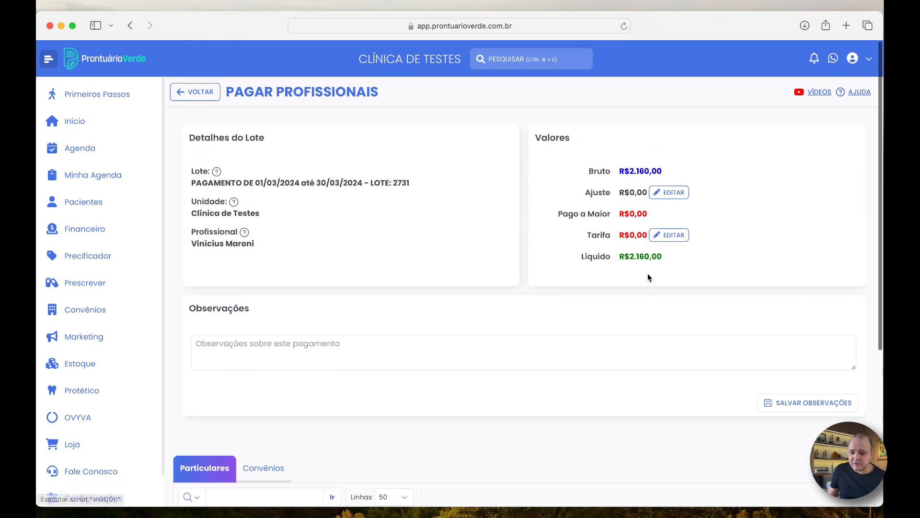
scroll(673, 261, down, 4)
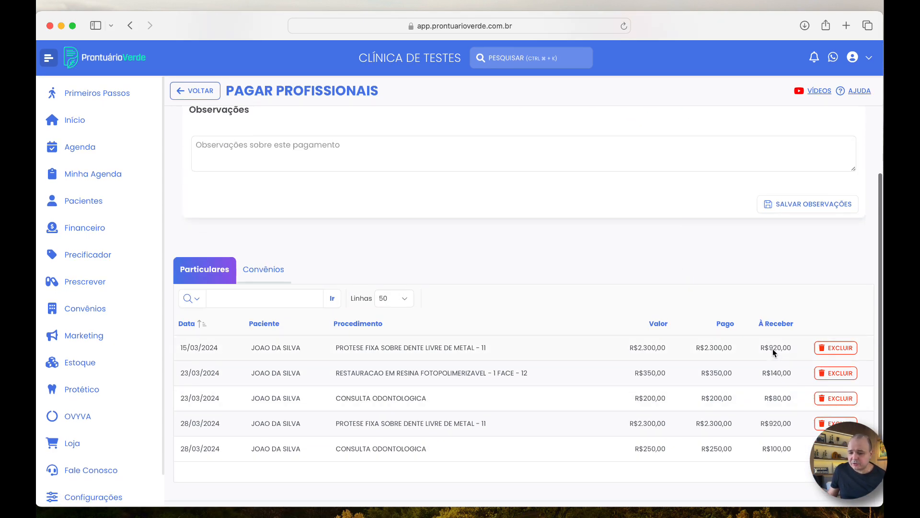
scroll(780, 410, up, 4)
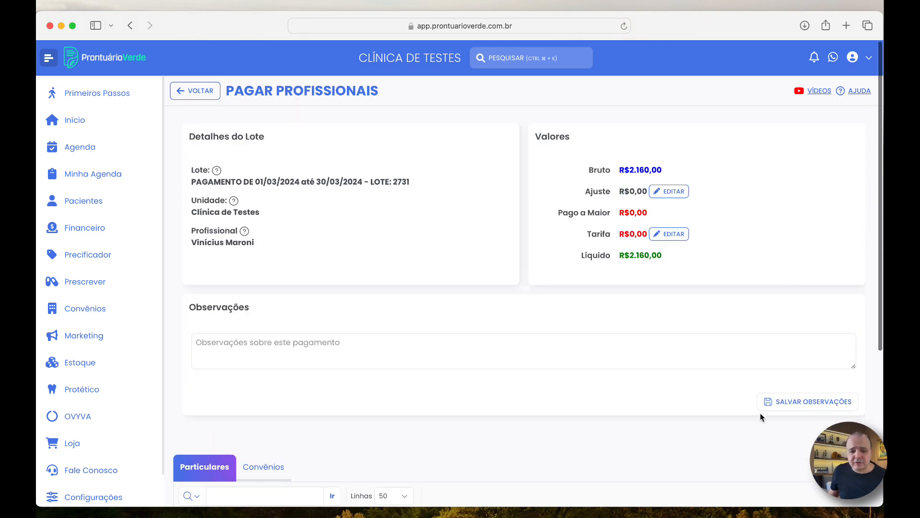
Fill in a debit value adjustment of R$56,00 with the reason "Impostos", and discard it without saving
click(669, 193)
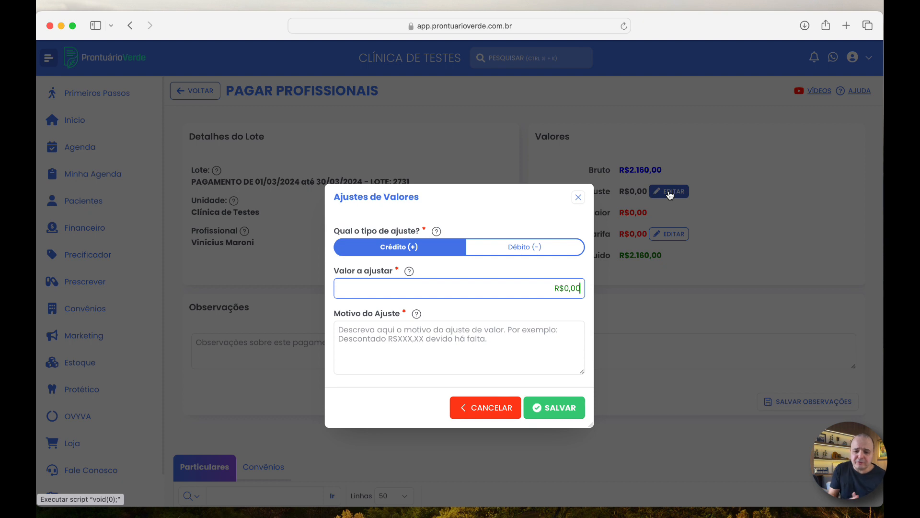
drag(426, 197, 398, 157)
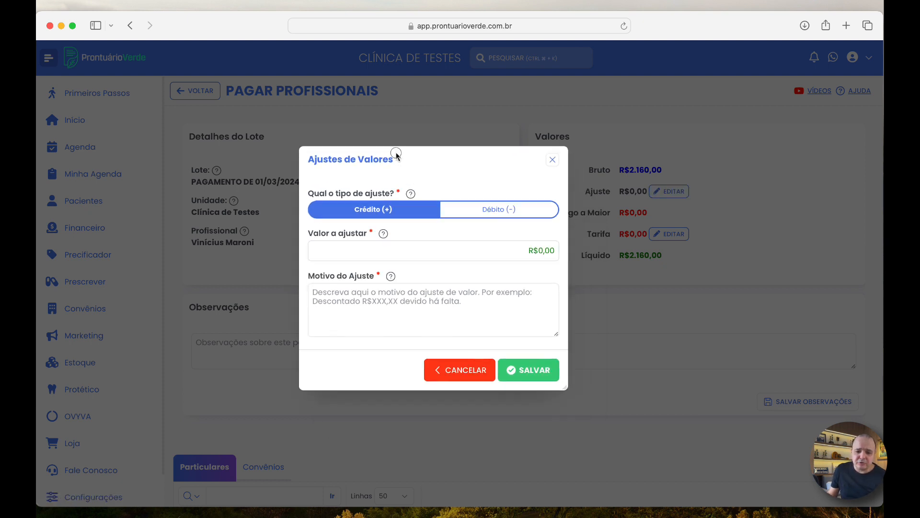
click(501, 207)
click(380, 207)
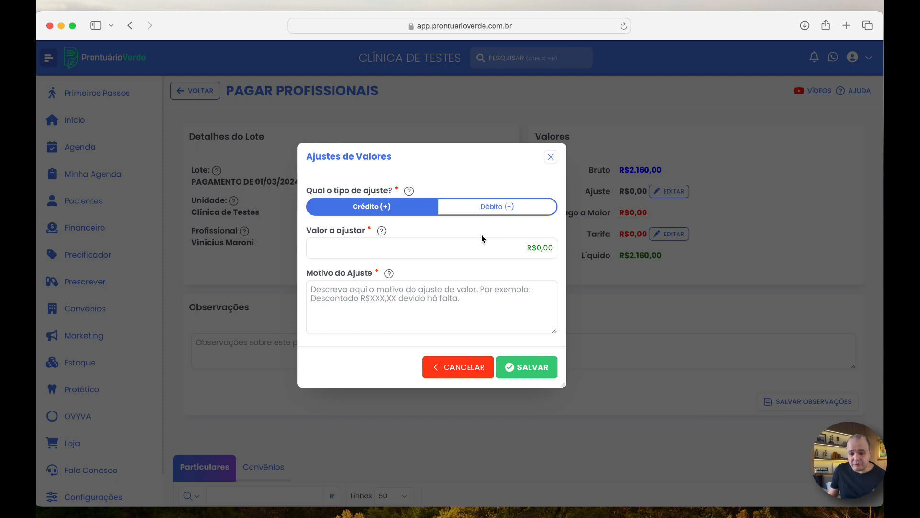
click(489, 212)
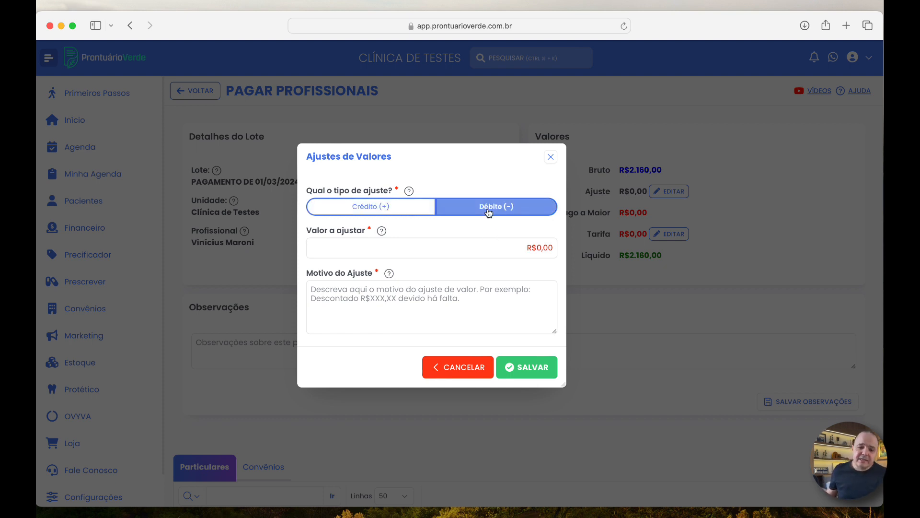
click(511, 245)
text(5600)
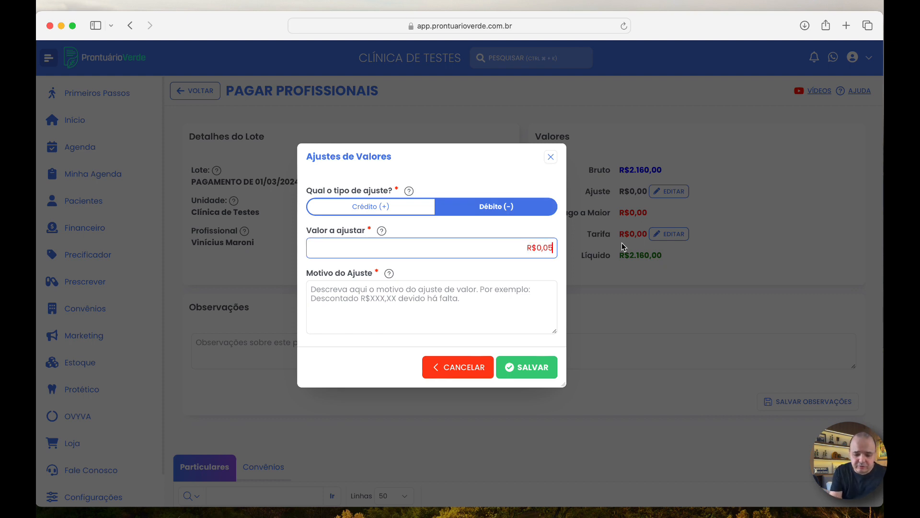
key(Tab)
text(I)
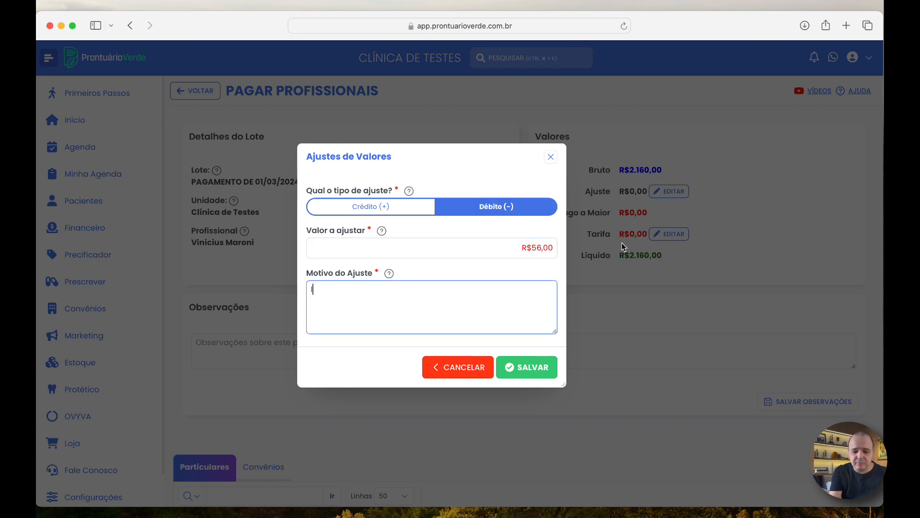
text(mpostos)
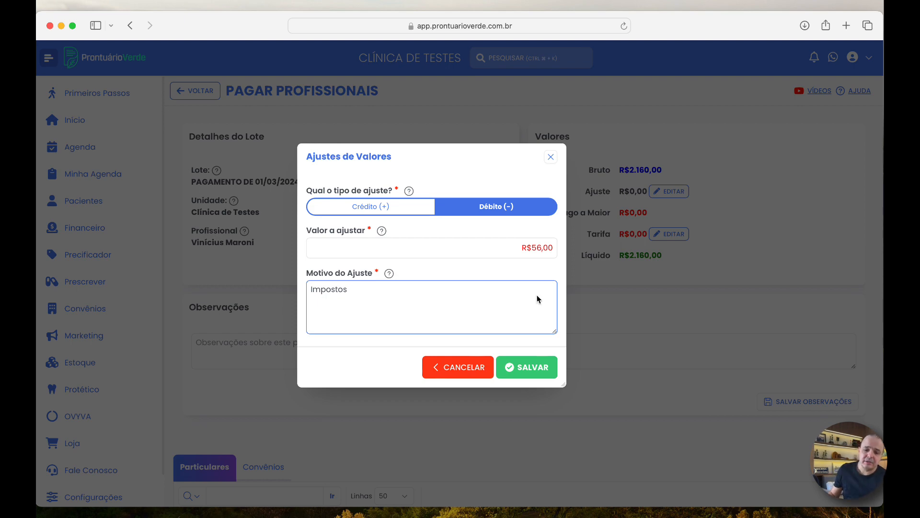
click(462, 367)
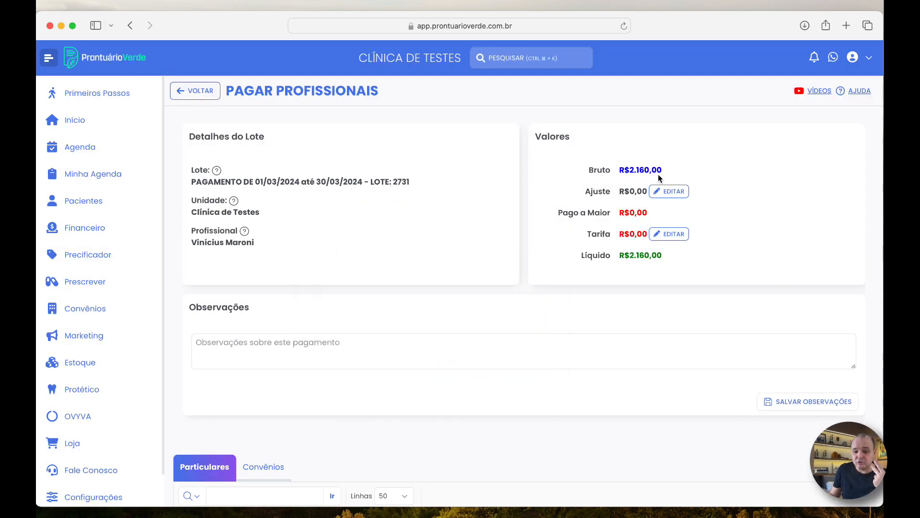
View the Tarifa adjustment form without changing it, and look over the professional's private procedures again
click(672, 239)
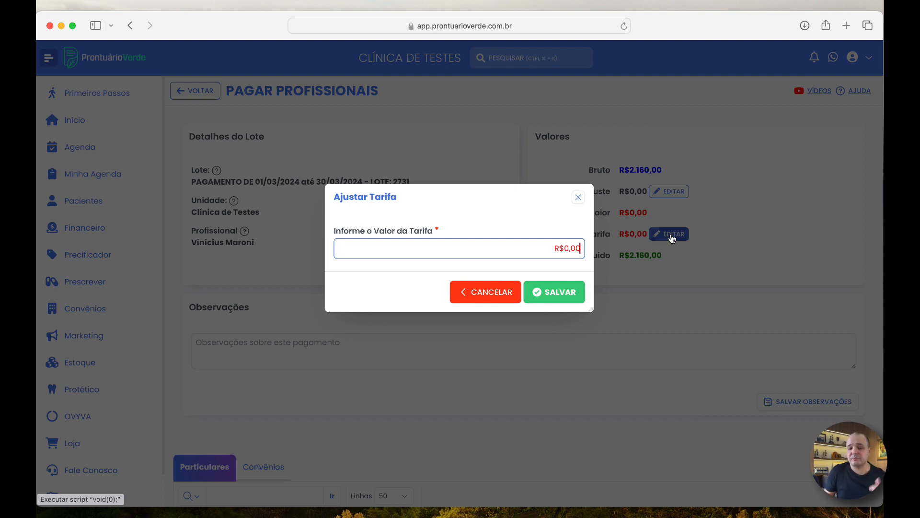
click(464, 305)
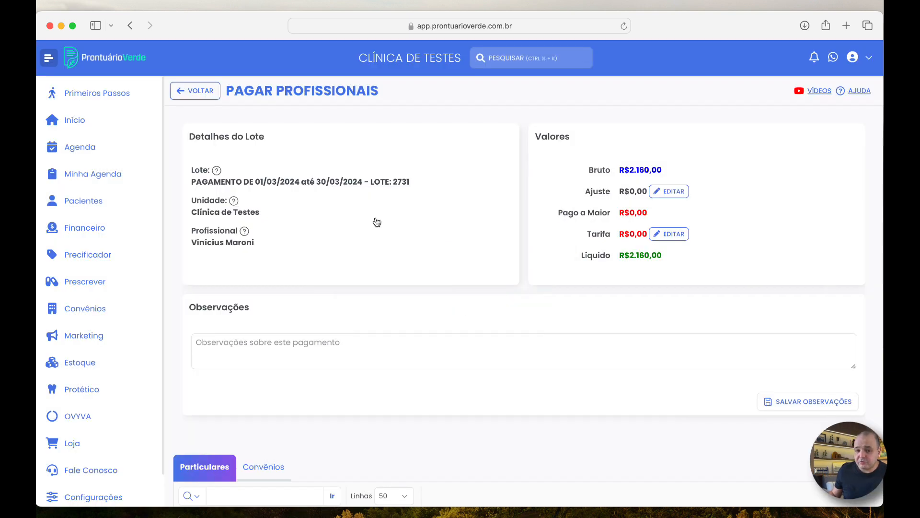
scroll(359, 217, down, 5)
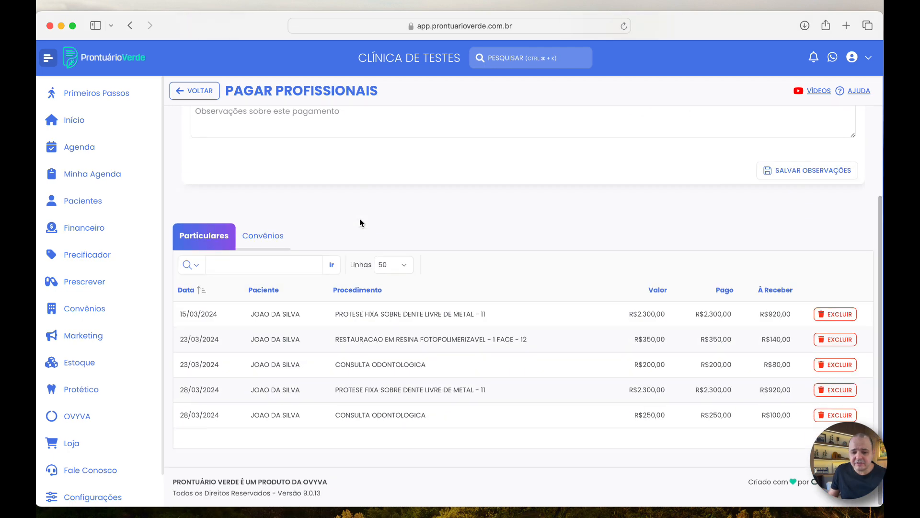
scroll(302, 131, up, 5)
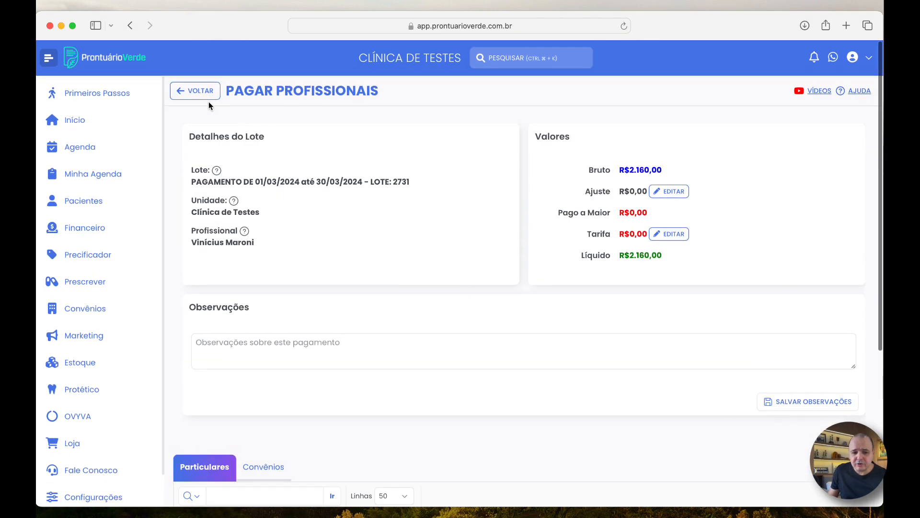
Return to the list of professional payment batches, view the new batch form, and examine the existing batch's period
click(203, 91)
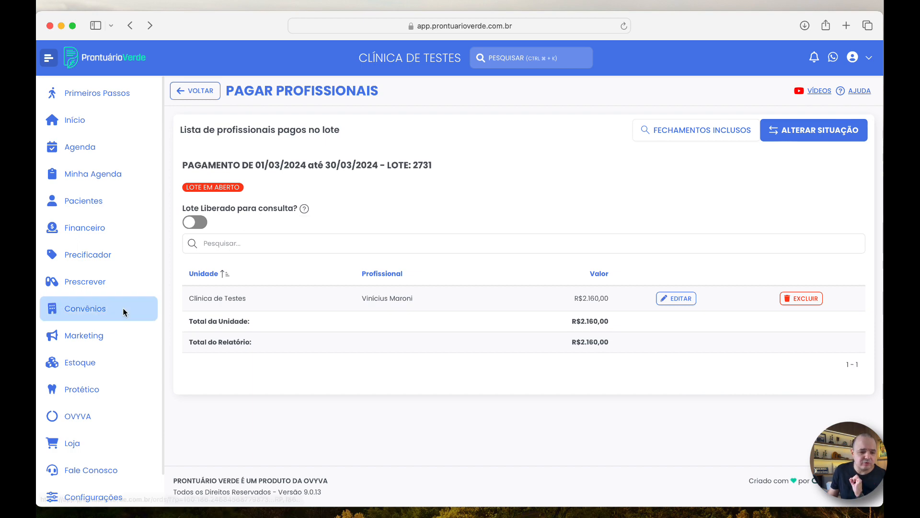
click(97, 231)
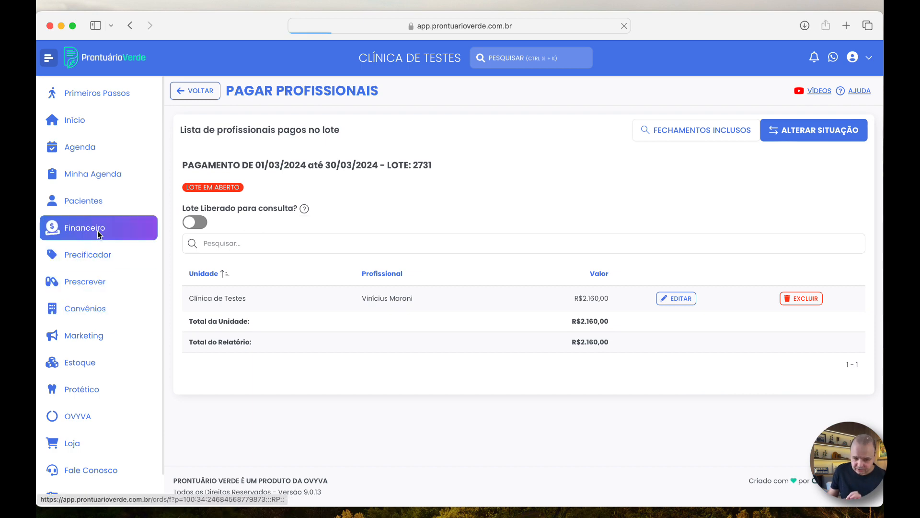
click(847, 128)
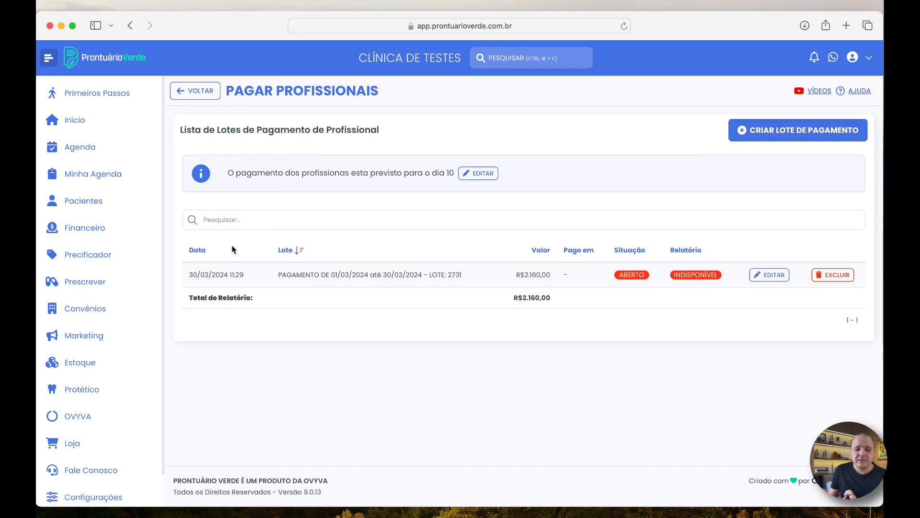
click(773, 136)
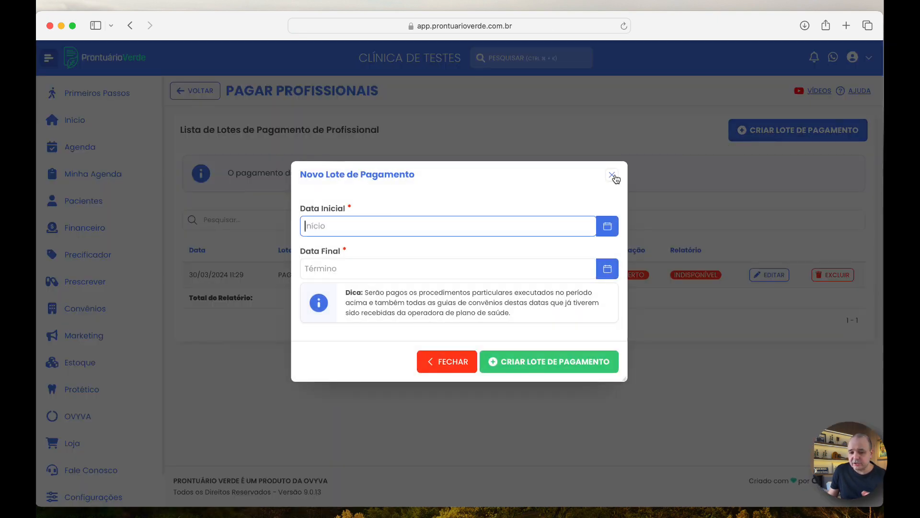
click(613, 176)
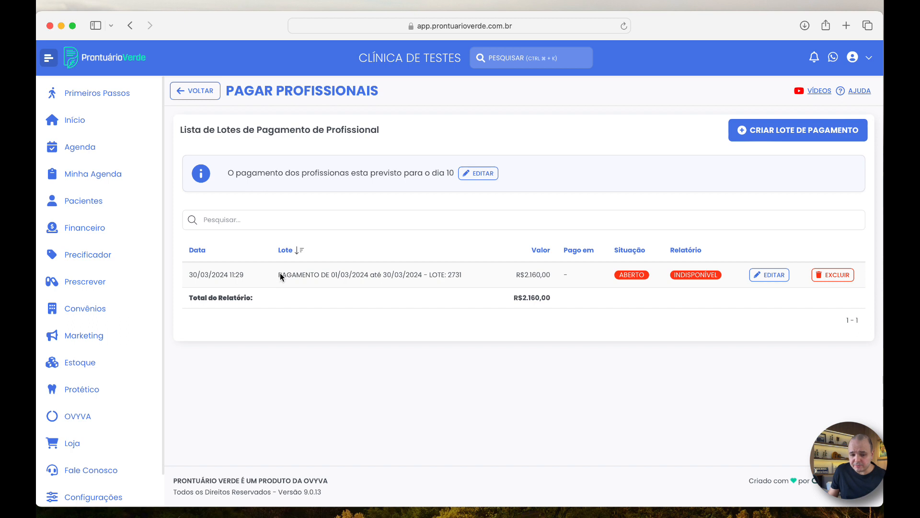
drag(278, 274, 426, 276)
click(446, 283)
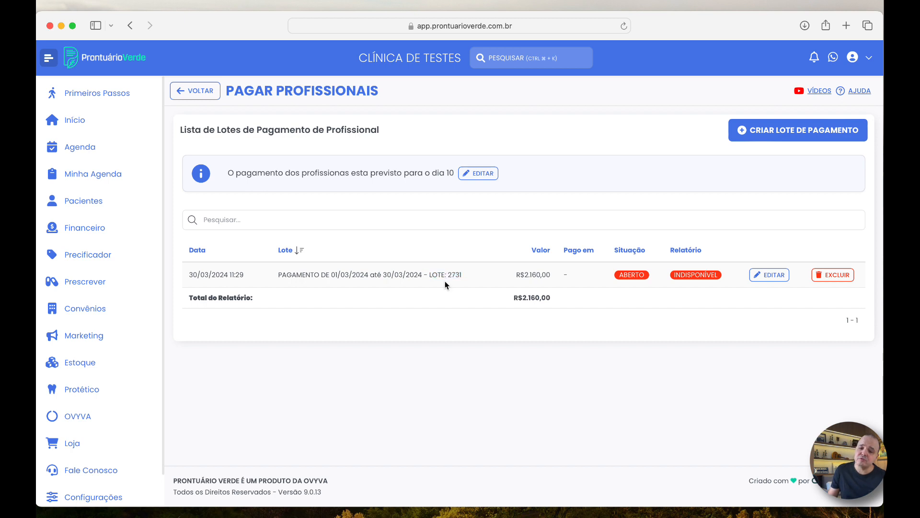
Open the 01/03/2024 to 30/03/2024 payment batch and examine its professional, batch number and period
click(770, 277)
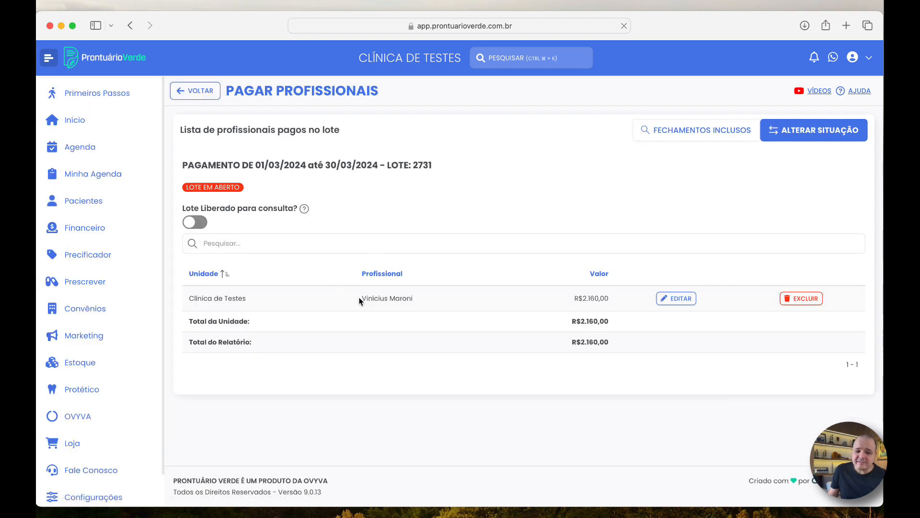
drag(360, 300, 510, 298)
drag(387, 165, 447, 165)
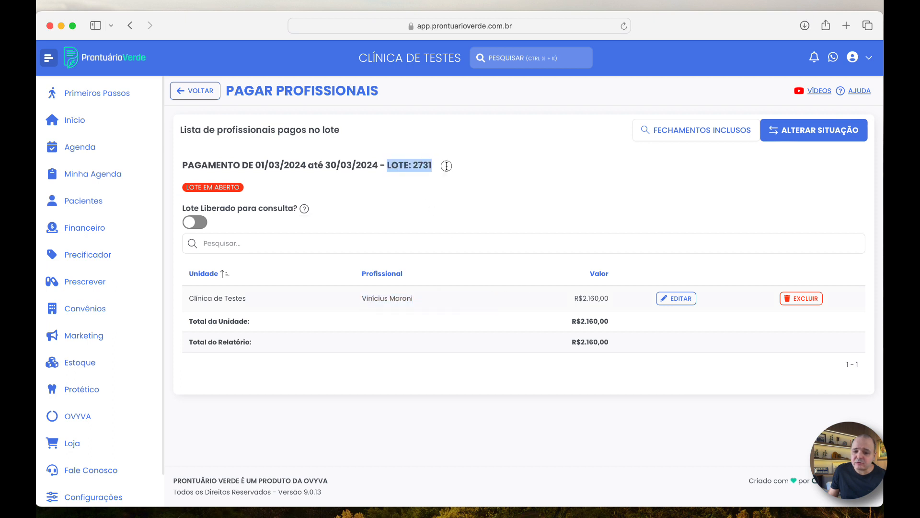
drag(252, 164, 375, 168)
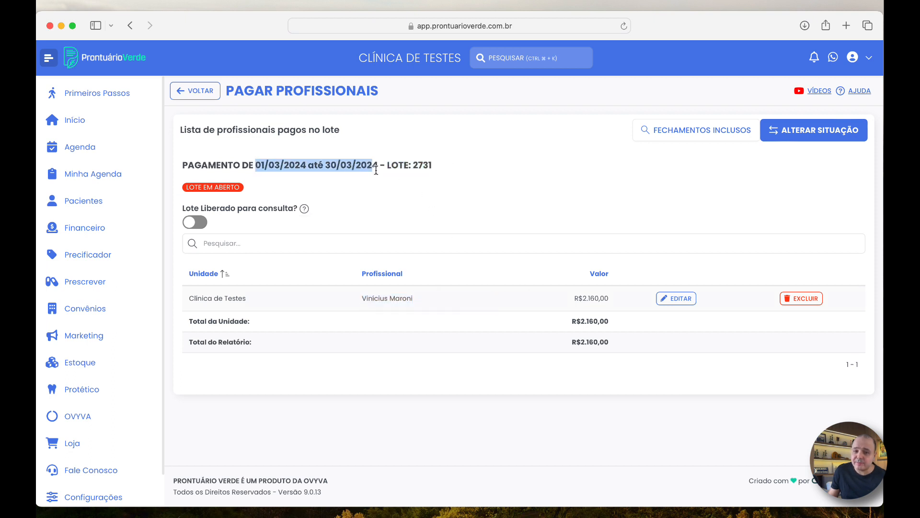
click(450, 175)
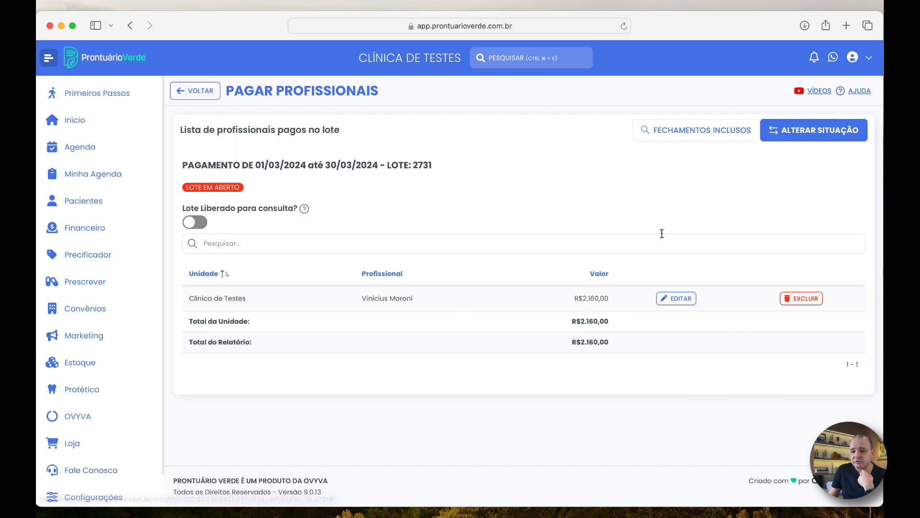
click(805, 137)
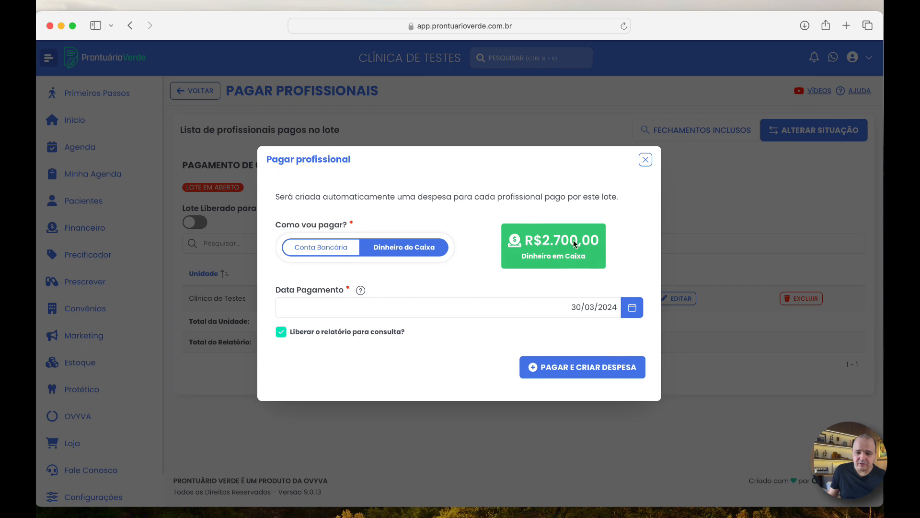
click(646, 162)
click(836, 132)
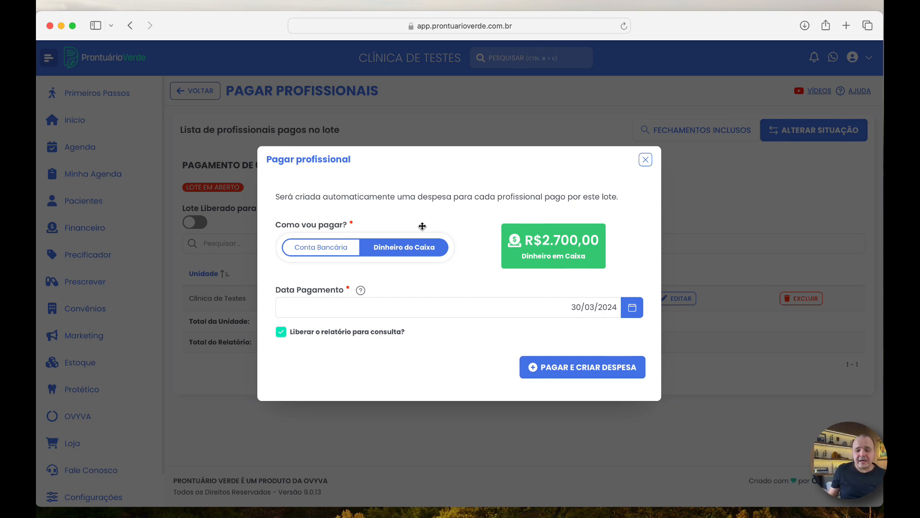
click(328, 253)
click(360, 278)
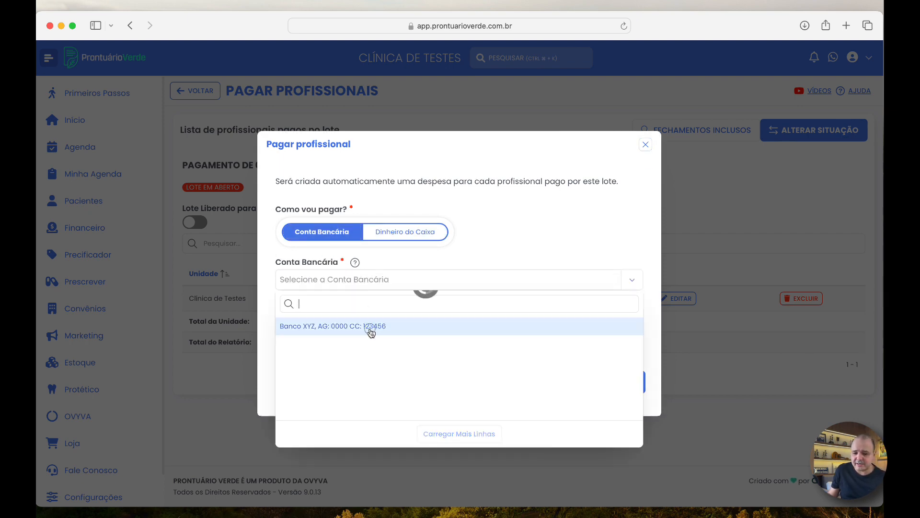
click(370, 332)
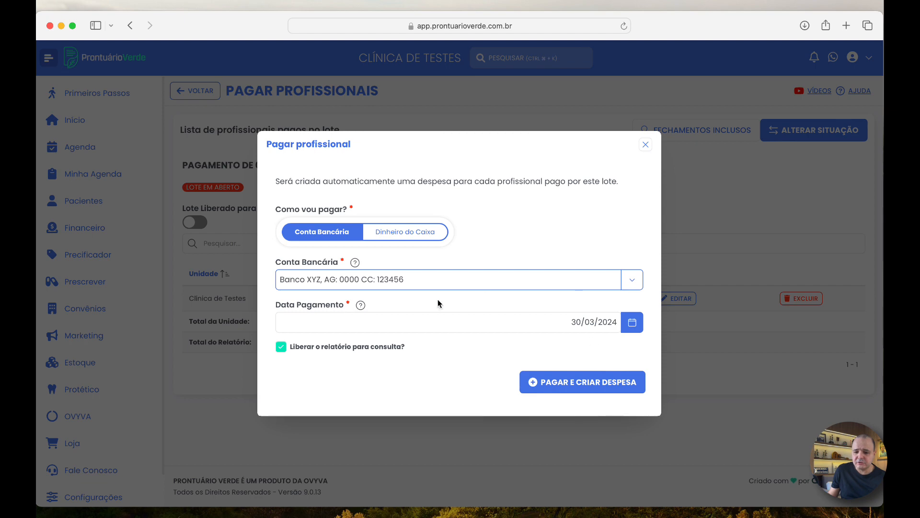
drag(504, 143, 530, 130)
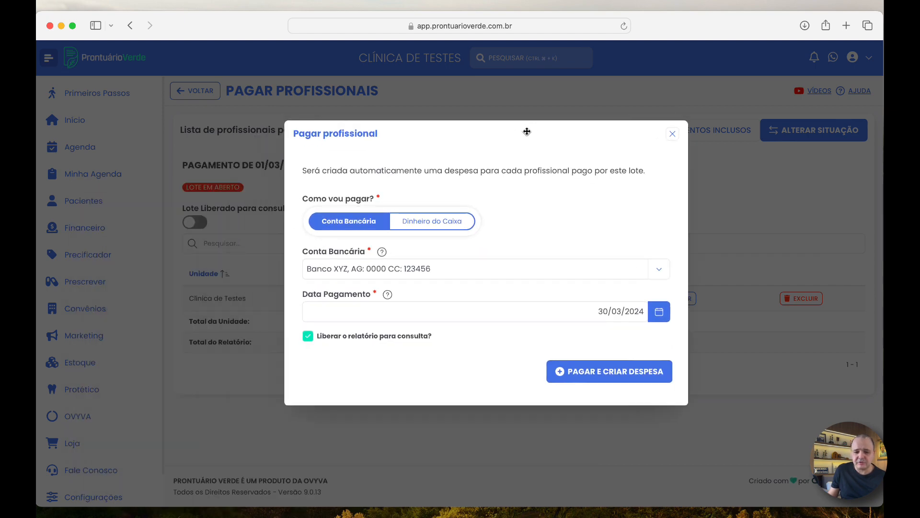
click(599, 311)
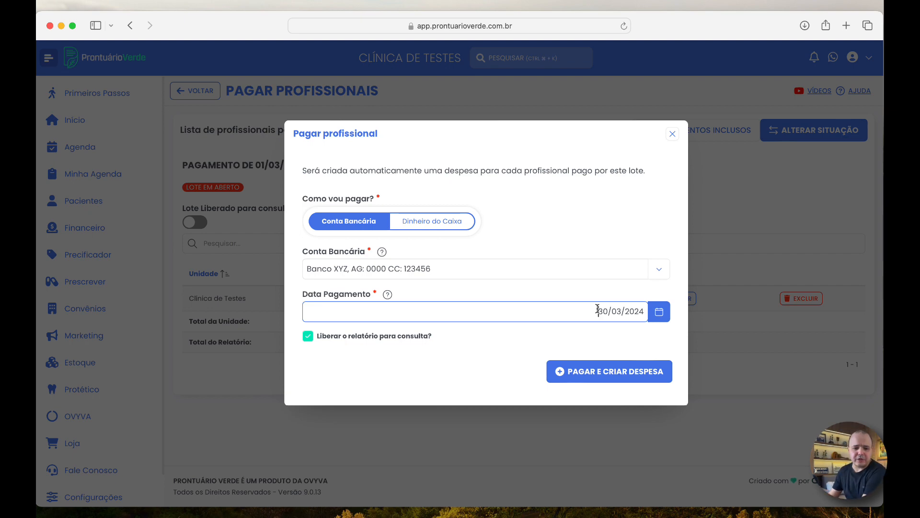
click(673, 134)
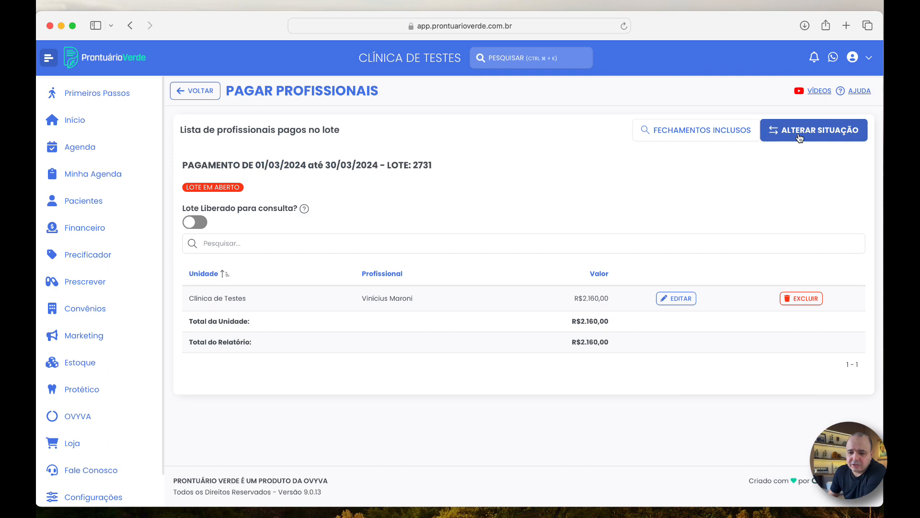
Pay the open batch from the Banco XYZ bank account, creating the expense and releasing the report for consultation, and return to the batch list
click(799, 135)
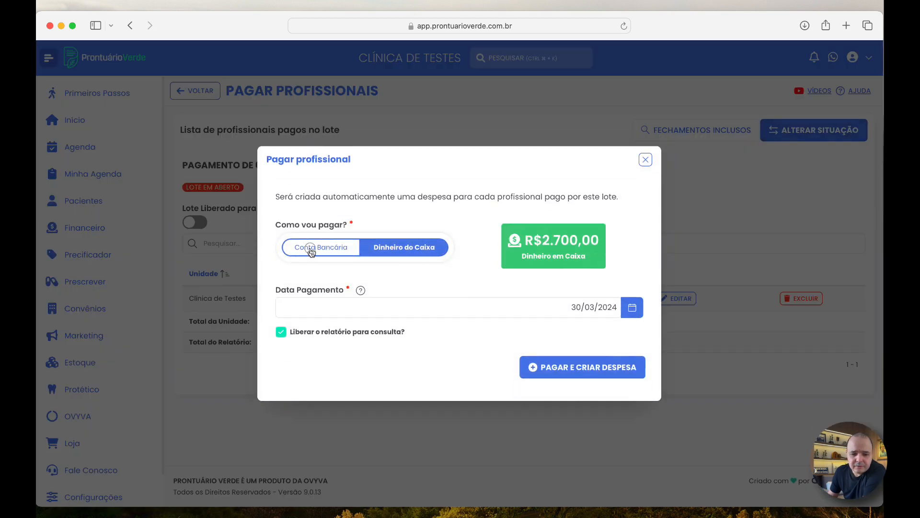
click(311, 252)
click(381, 283)
click(362, 325)
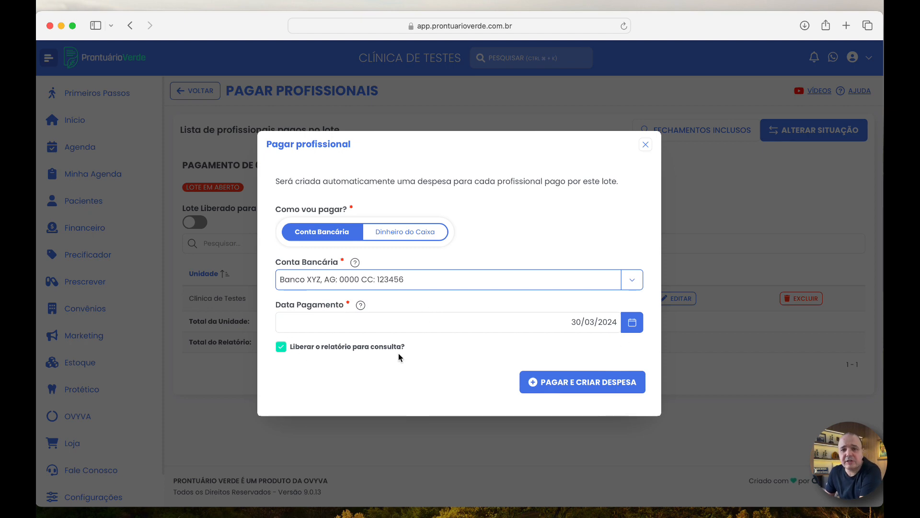
click(281, 348)
click(281, 350)
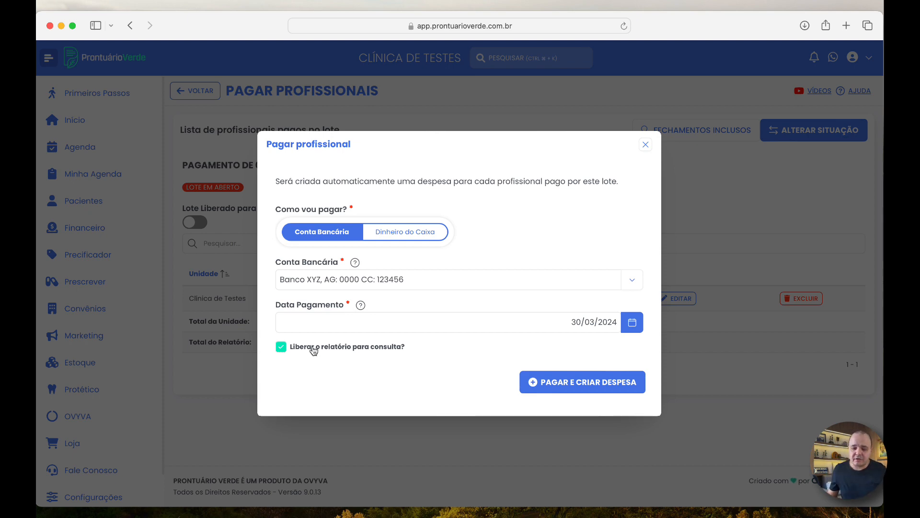
click(577, 386)
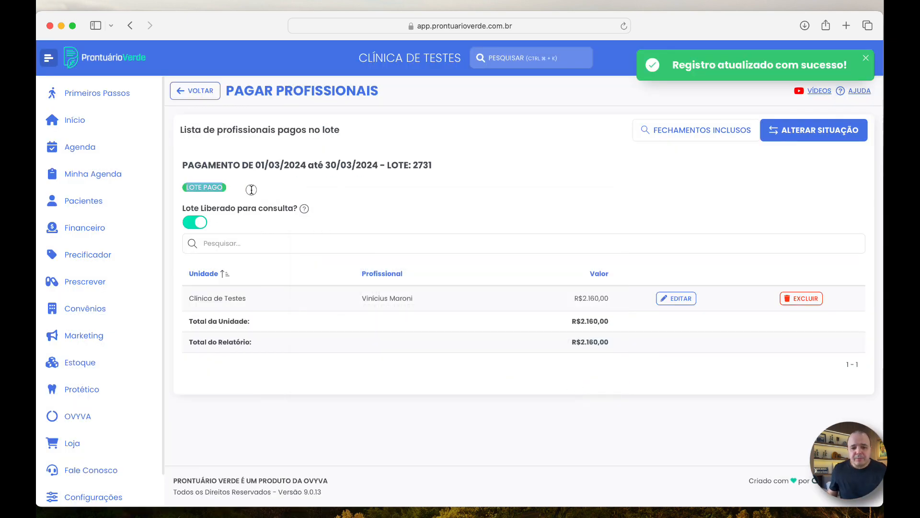
click(198, 91)
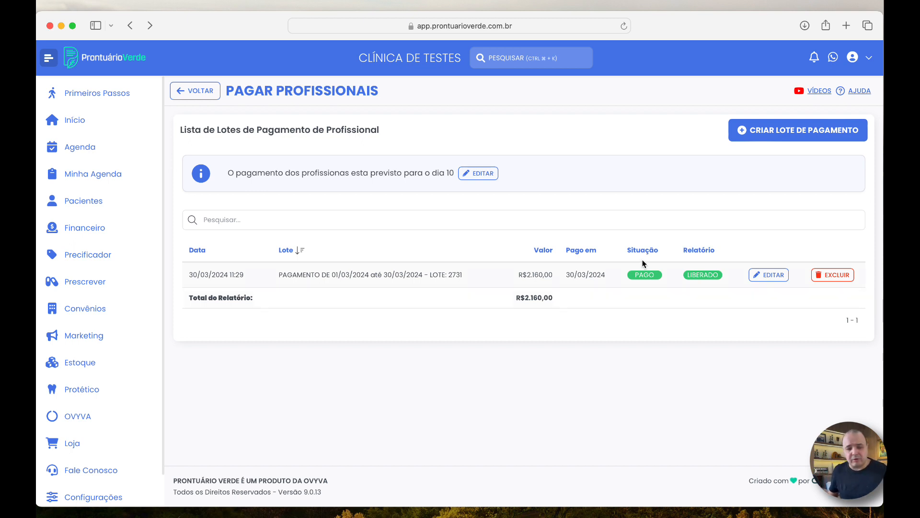
Open the clinic's expense list and examine the professional's 30/03/2024 expense, including its value and due date
click(98, 236)
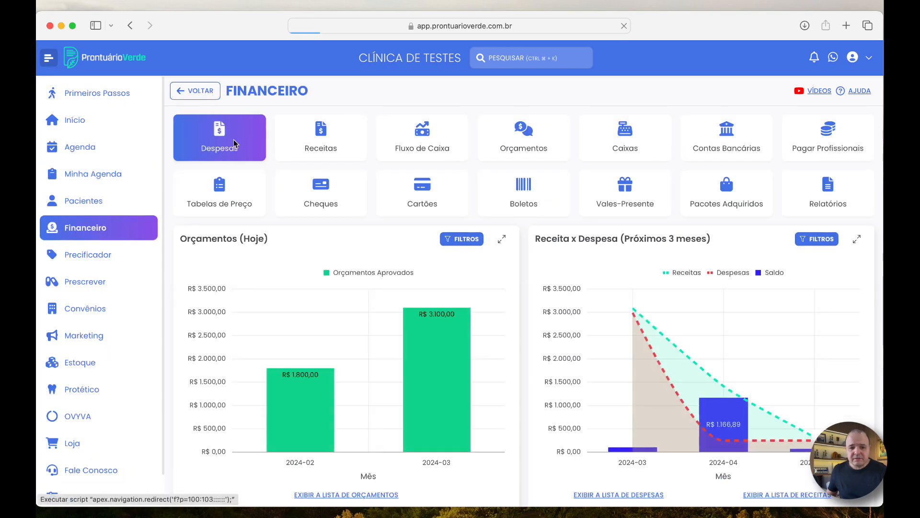
click(234, 143)
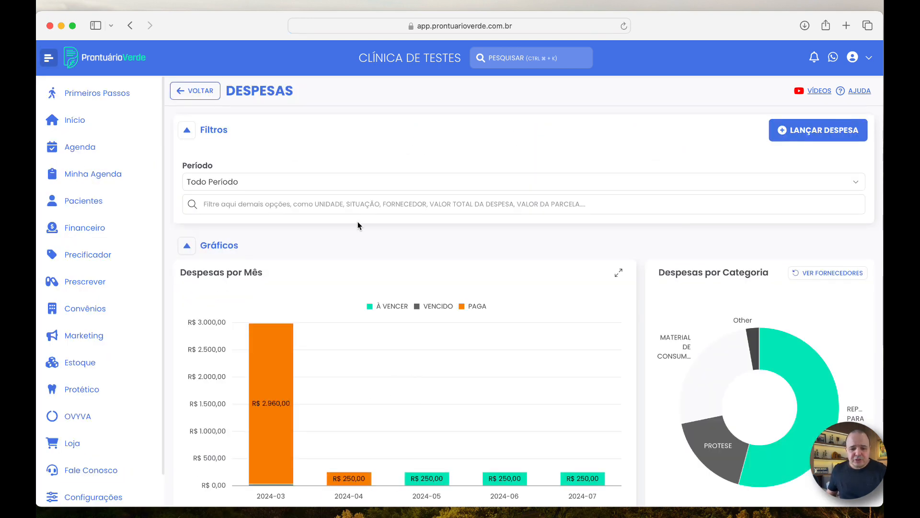
scroll(358, 222, down, 7)
scroll(358, 225, down, 4)
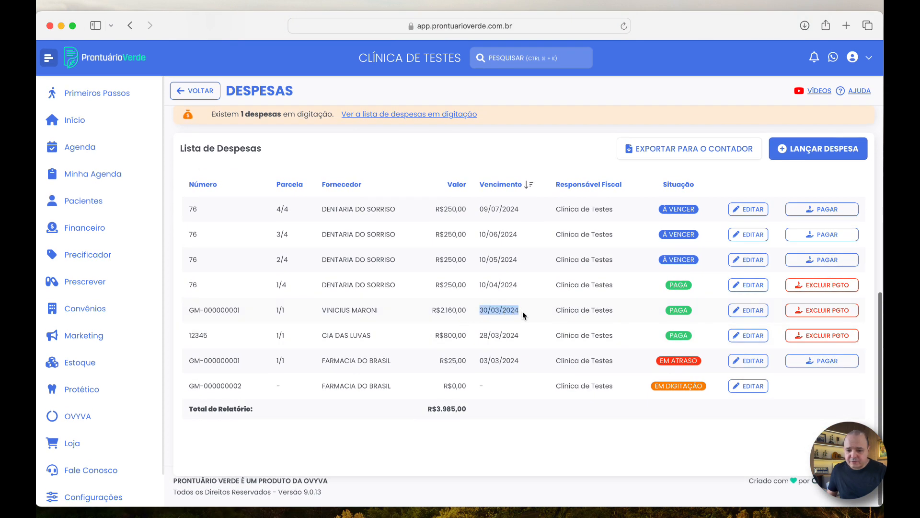
drag(272, 309, 479, 311)
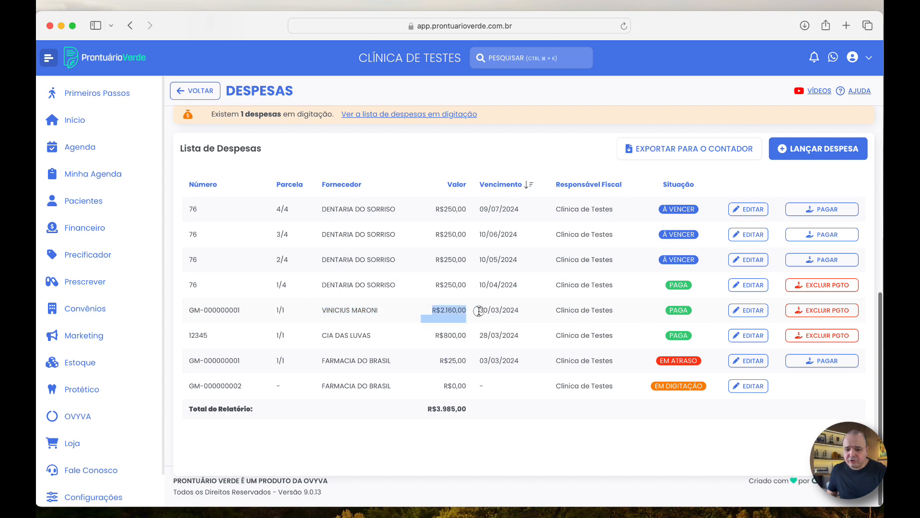
Open the professional's 30/03/2024 expense and examine its item, category, payment schedule and totals
click(757, 310)
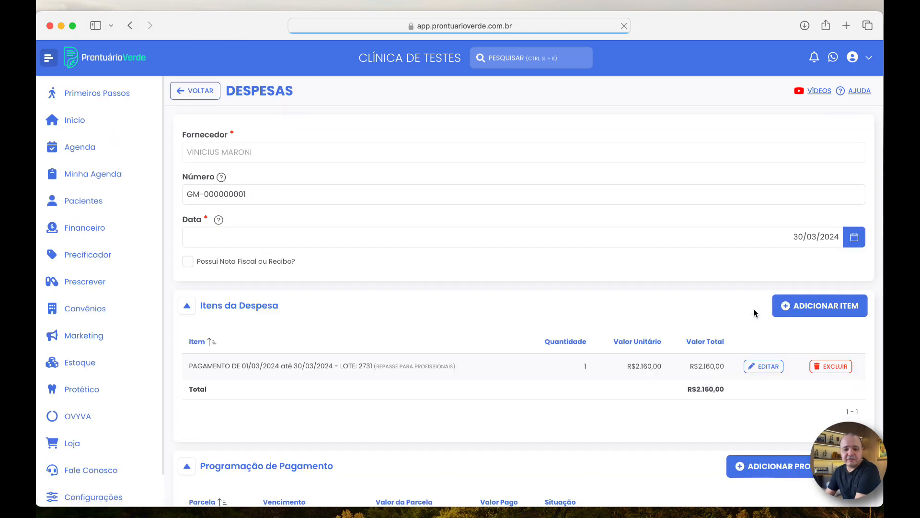
scroll(525, 270, down, 2)
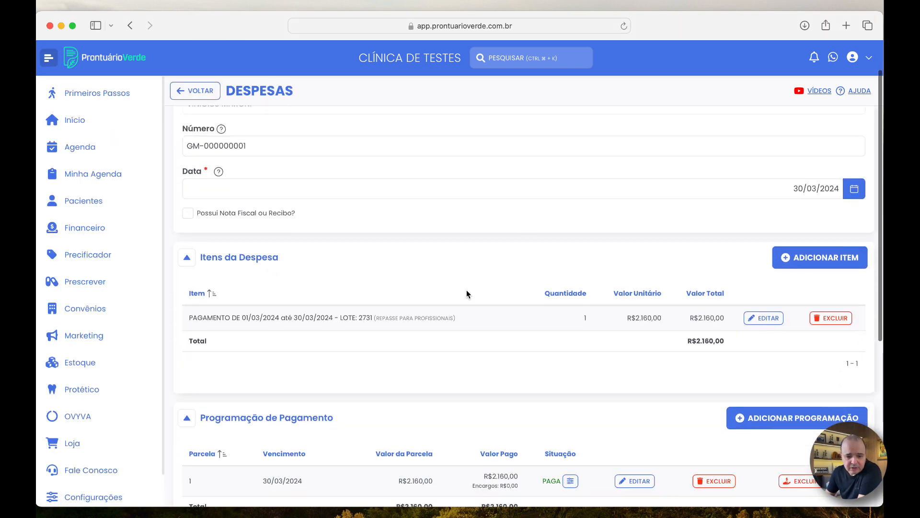
drag(378, 322, 659, 318)
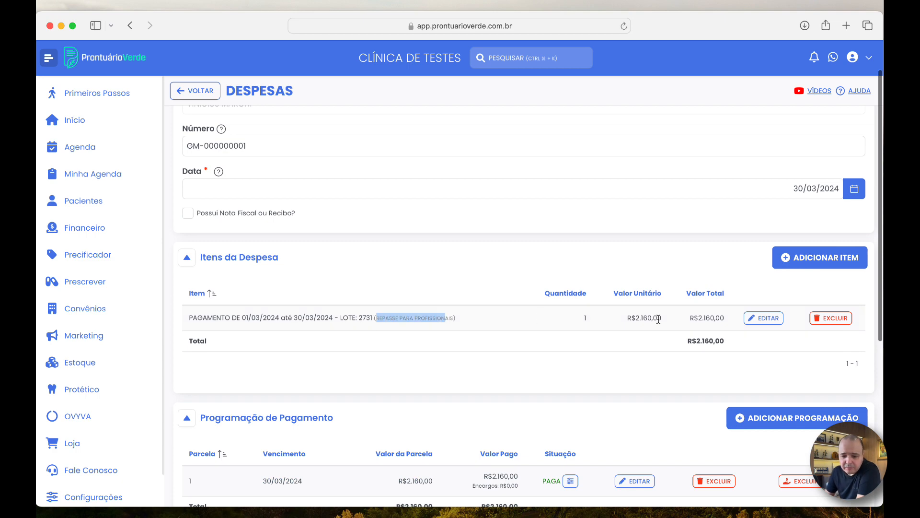
scroll(536, 317, down, 3)
scroll(534, 268, down, 2)
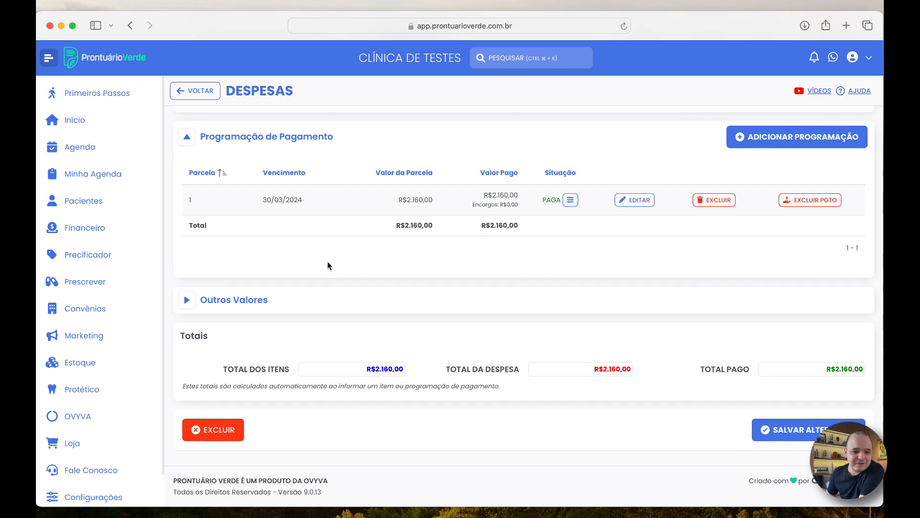
Open the Banco XYZ account statement and examine the 30/03/24 debit for the professional's payment
click(81, 227)
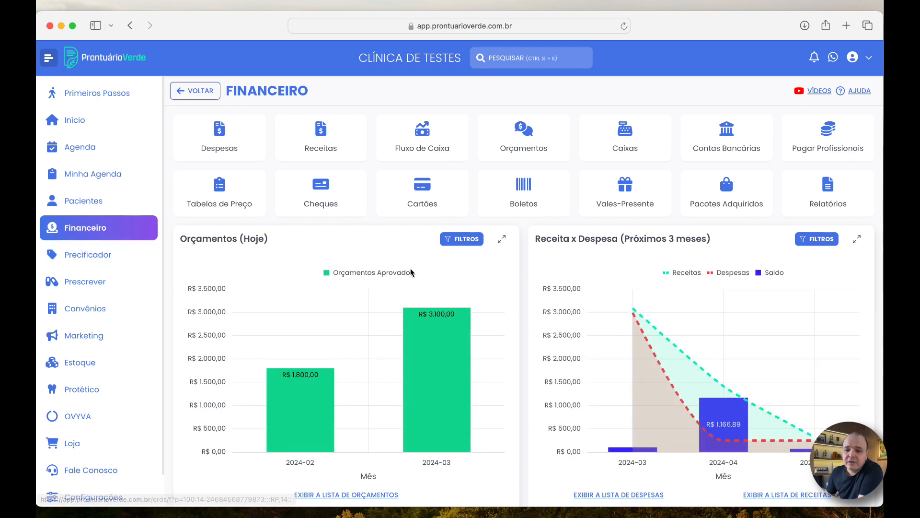
click(727, 147)
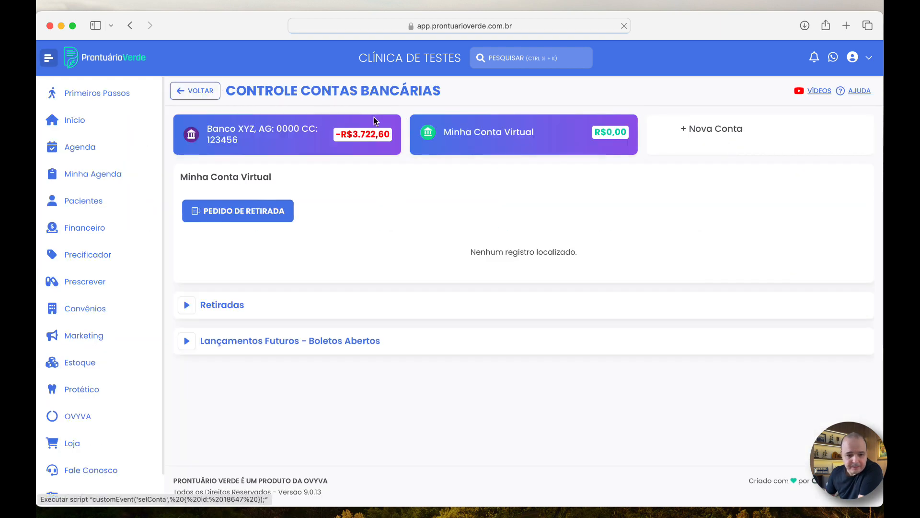
click(310, 137)
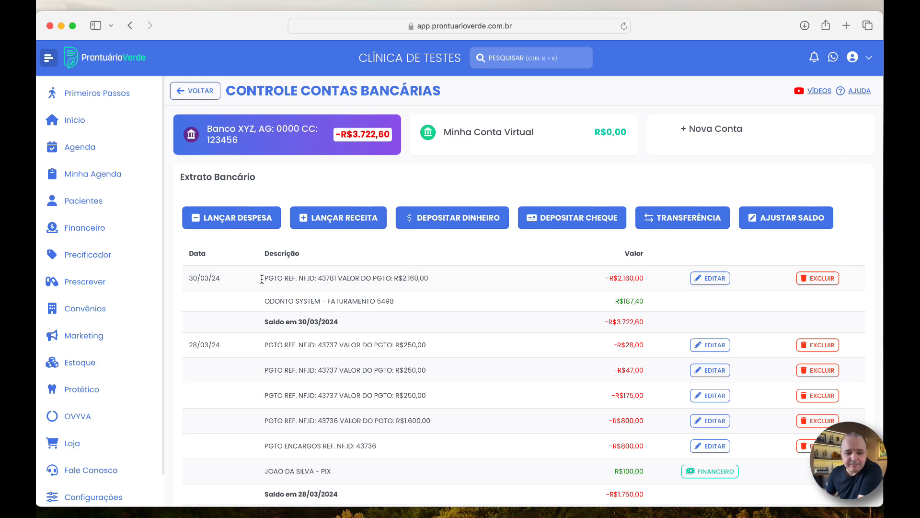
drag(262, 279, 639, 287)
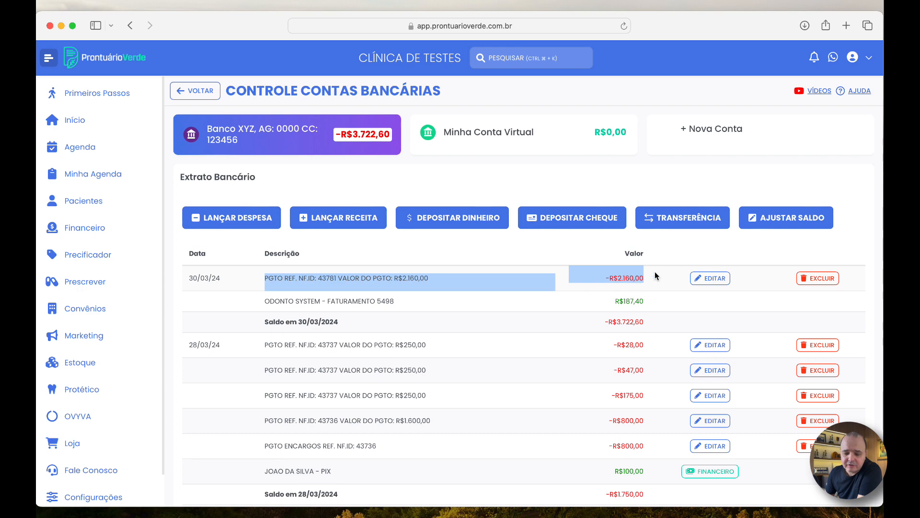
Open the expense behind the statement's 30/03/24 debit and review its item and payment schedule
click(719, 278)
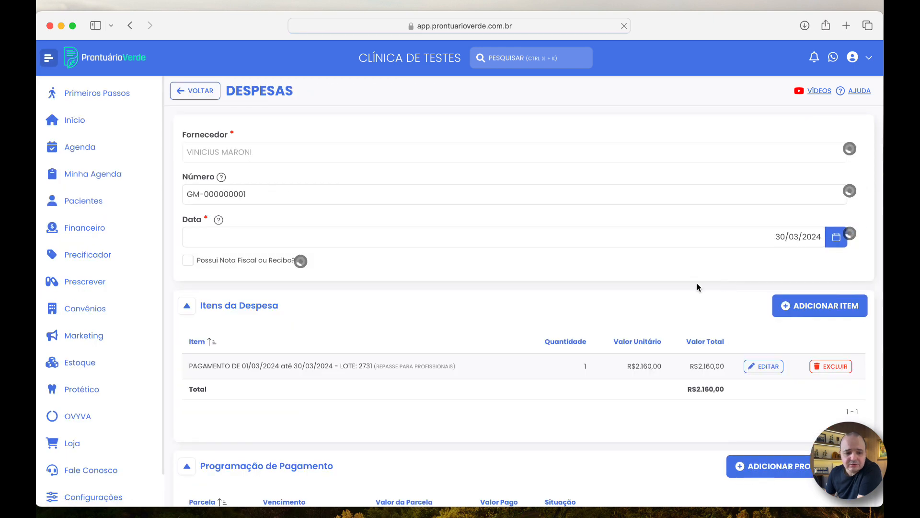
scroll(447, 355, down, 5)
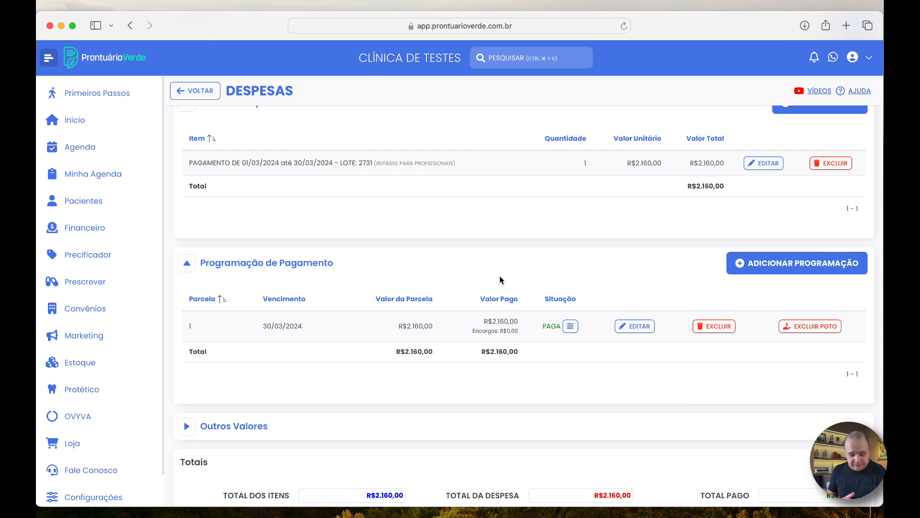
scroll(714, 436, up, 1)
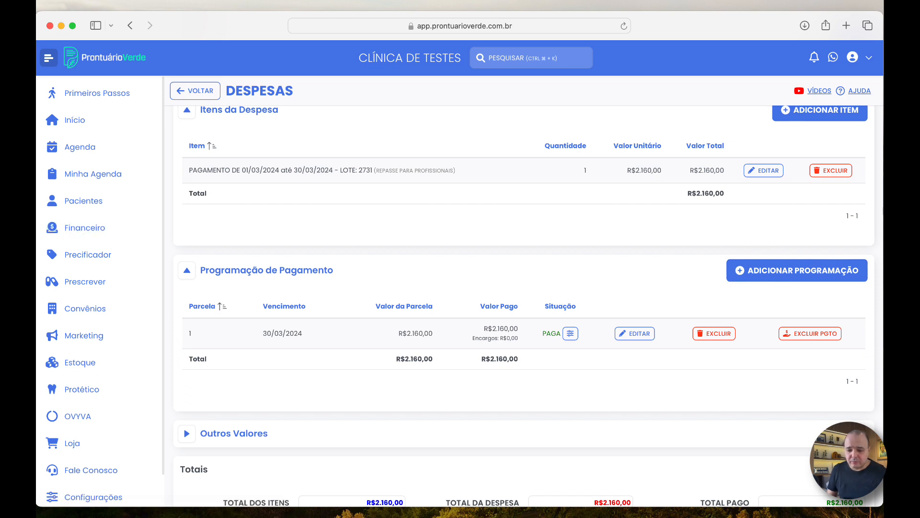
click(552, 198)
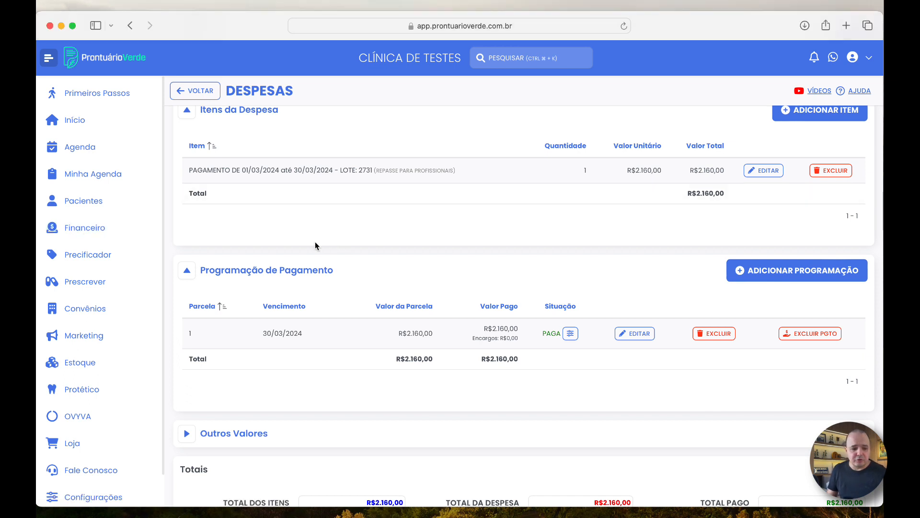
View the Honorários Pagos e a Receber report of received payments for the 01/03/2024 to 30/03/2024 payment
click(94, 232)
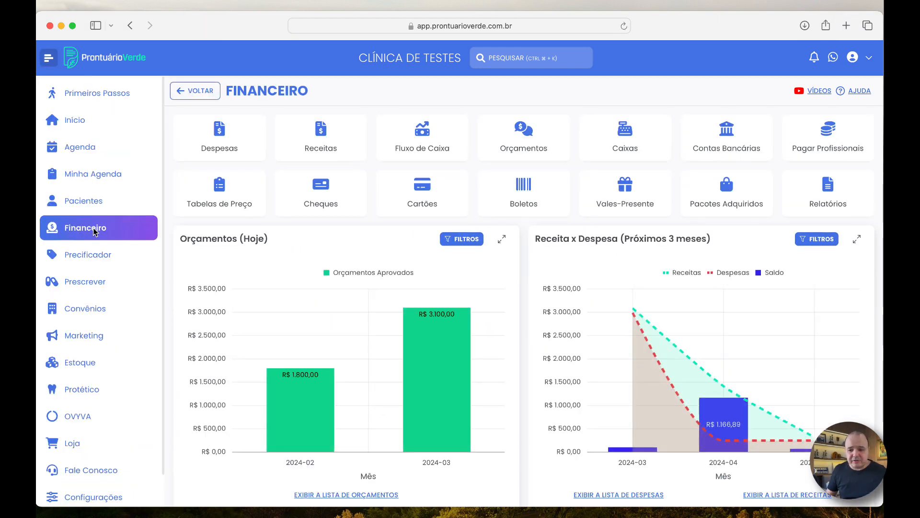
click(807, 206)
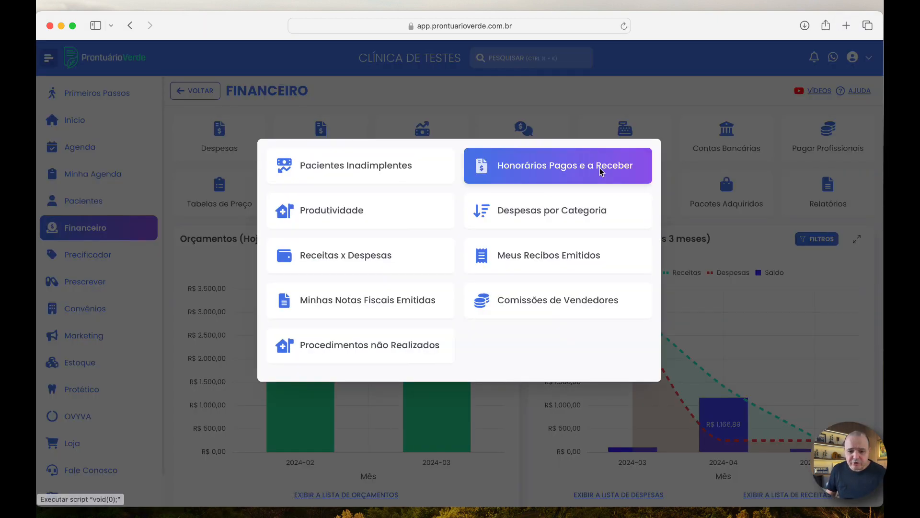
click(585, 171)
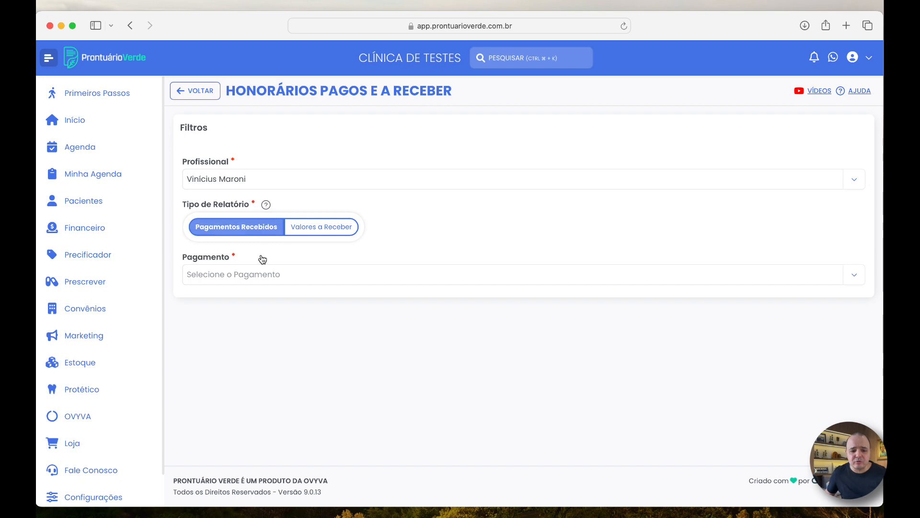
click(271, 278)
click(282, 323)
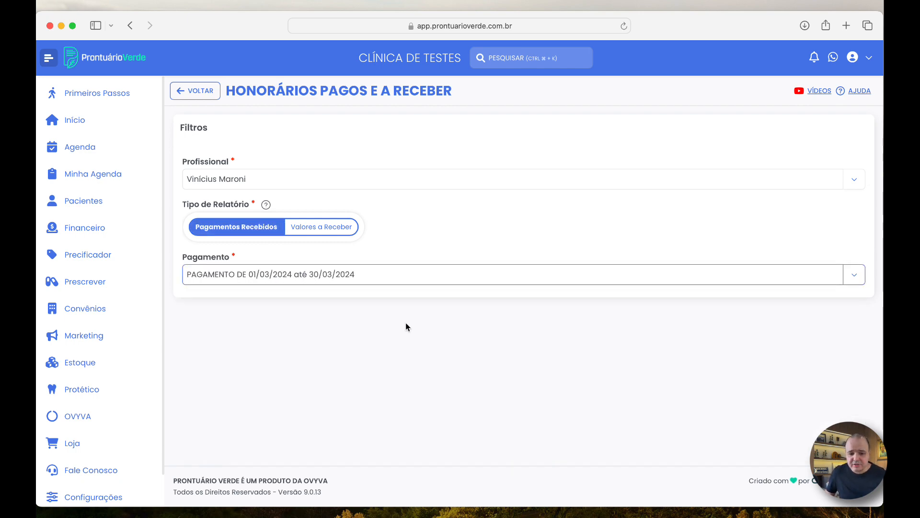
scroll(476, 329, down, 3)
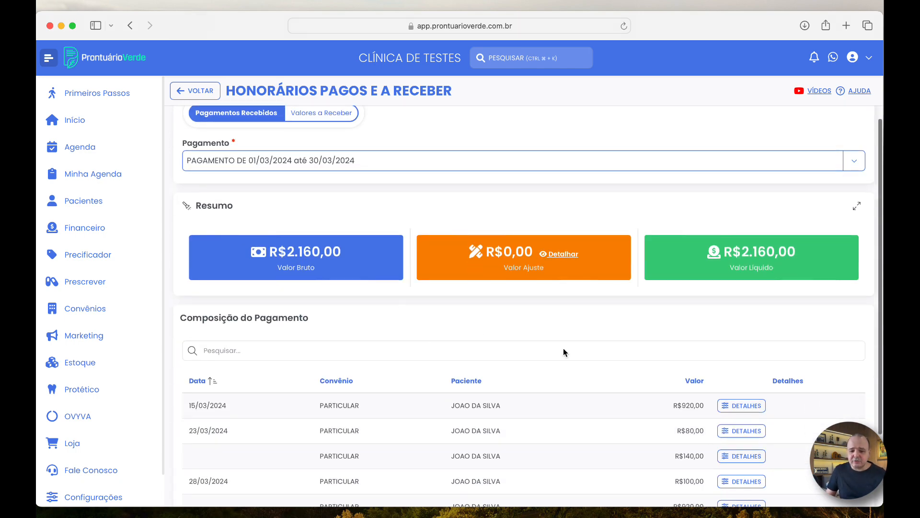
scroll(564, 350, down, 3)
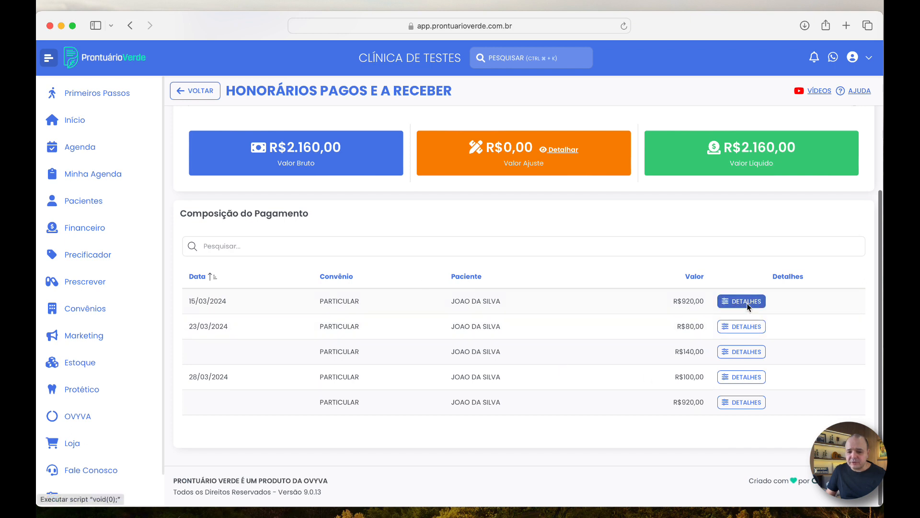
Examine the procedure details of the report's 15/03/2024 entry and the breakdown of the payment's adjustment values
click(746, 306)
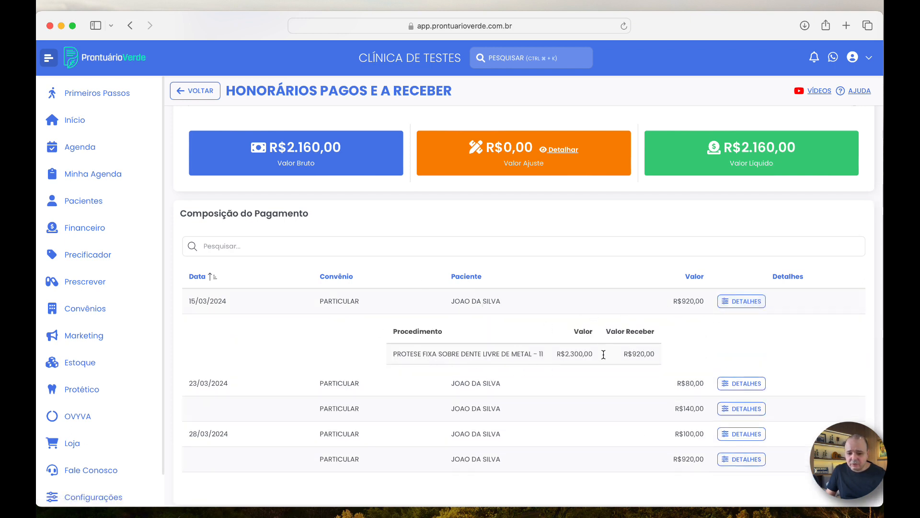
drag(557, 353, 657, 355)
click(684, 343)
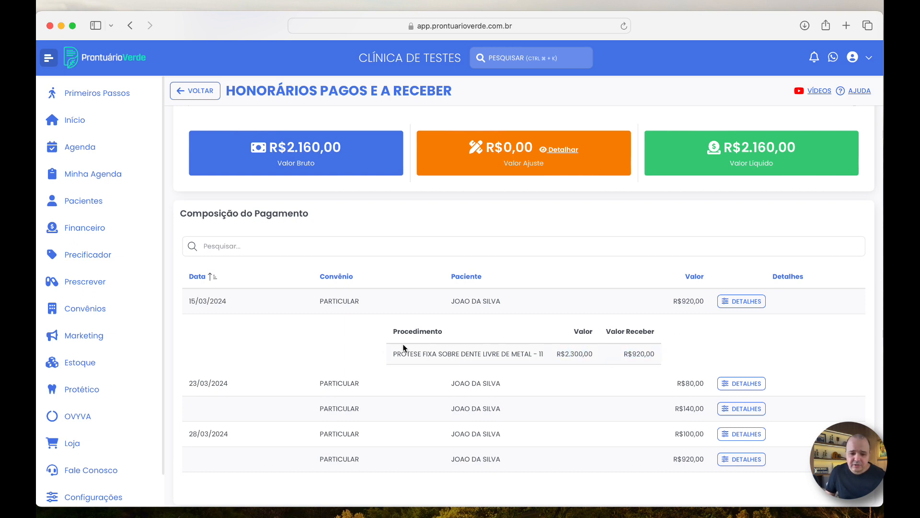
drag(184, 290, 279, 308)
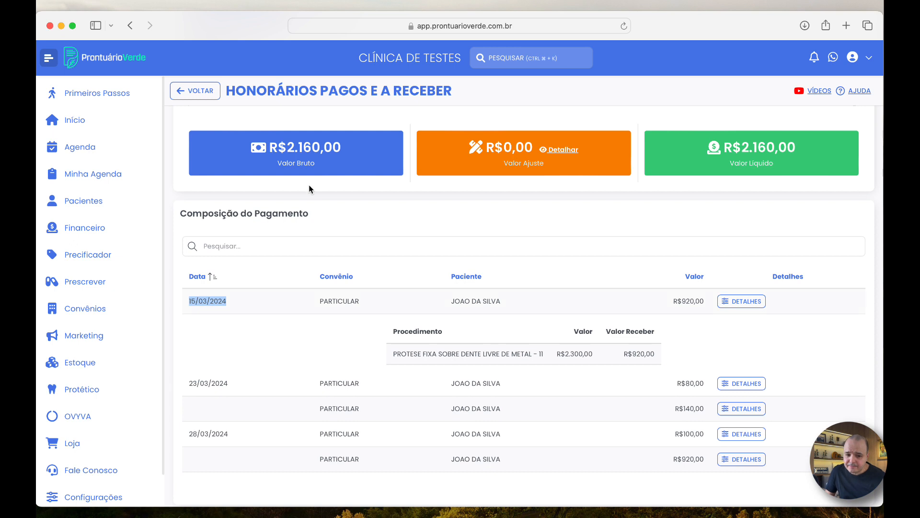
click(561, 150)
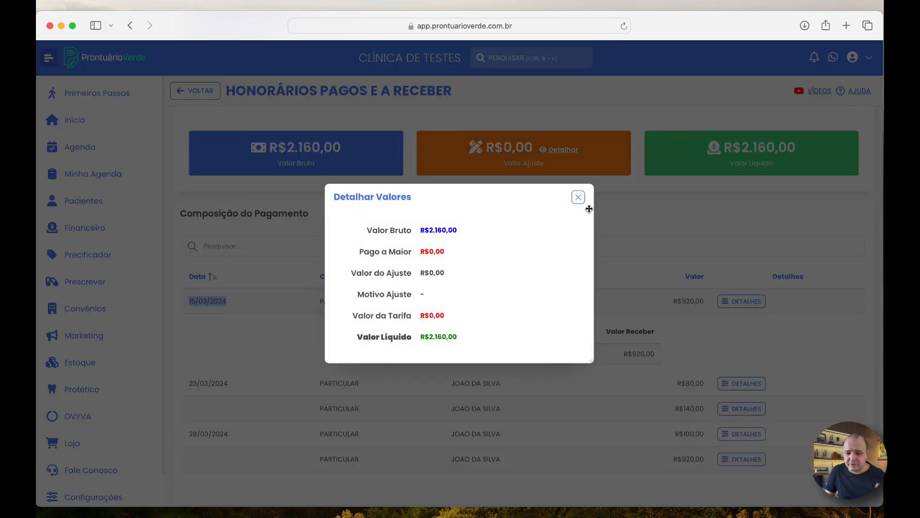
click(579, 197)
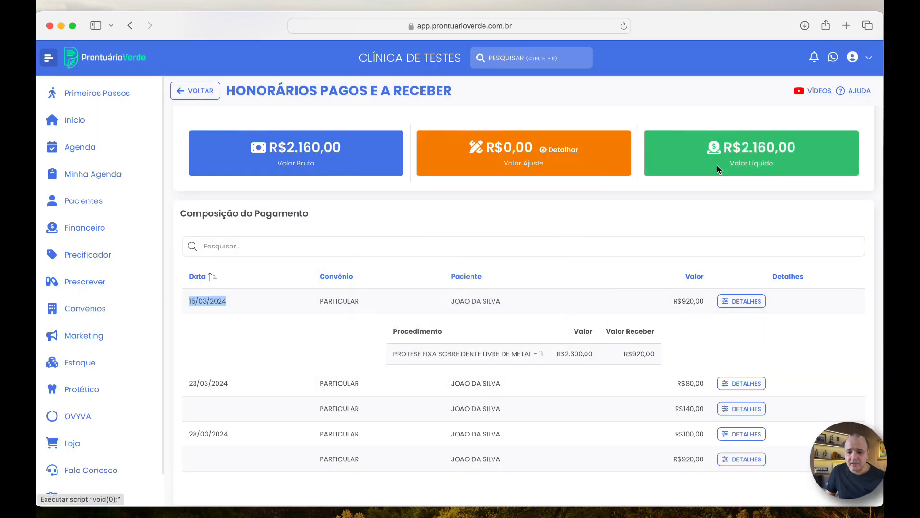
Switch the report to Valores a Receber and examine the procedure details of the 30/03/24 ODONTO SYSTEM entry
scroll(491, 263, up, 4)
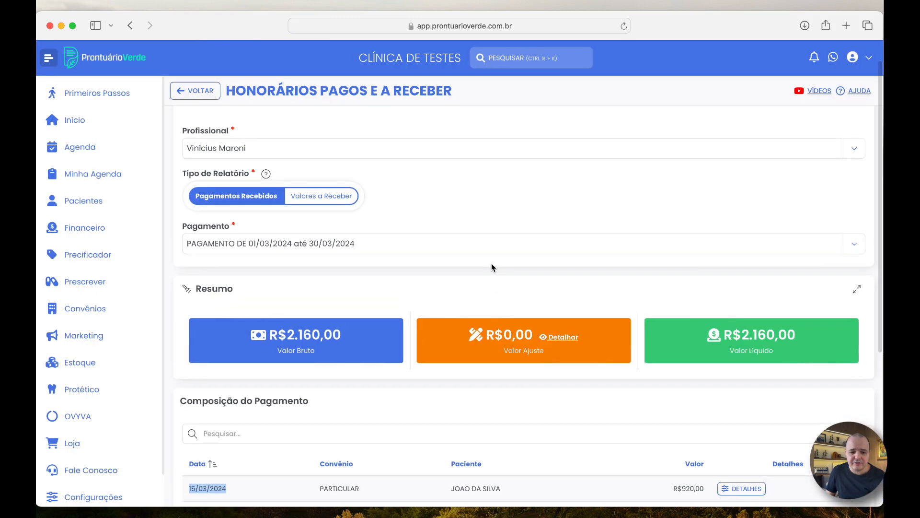
click(341, 197)
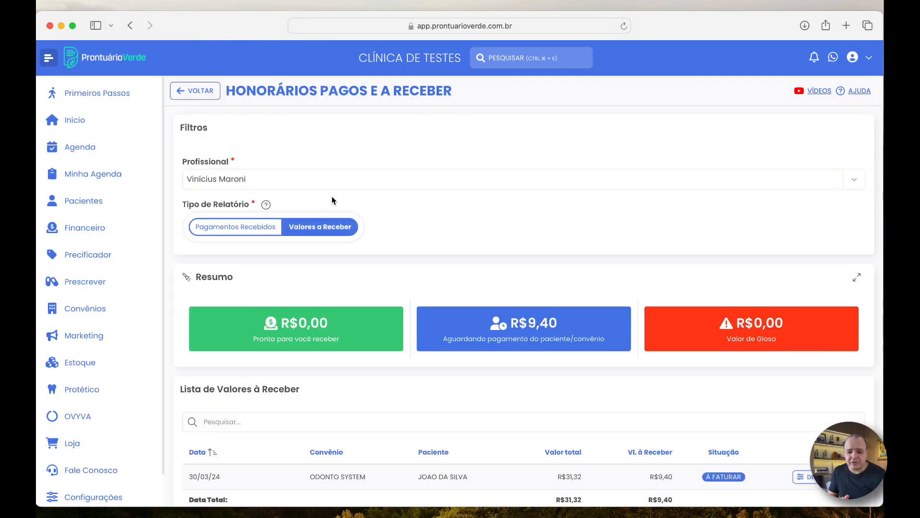
scroll(441, 281, down, 2)
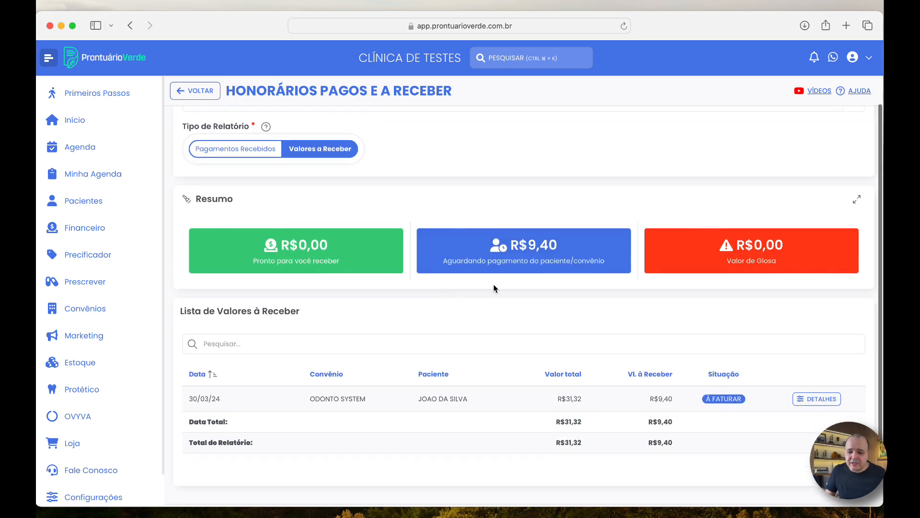
scroll(549, 288, down, 1)
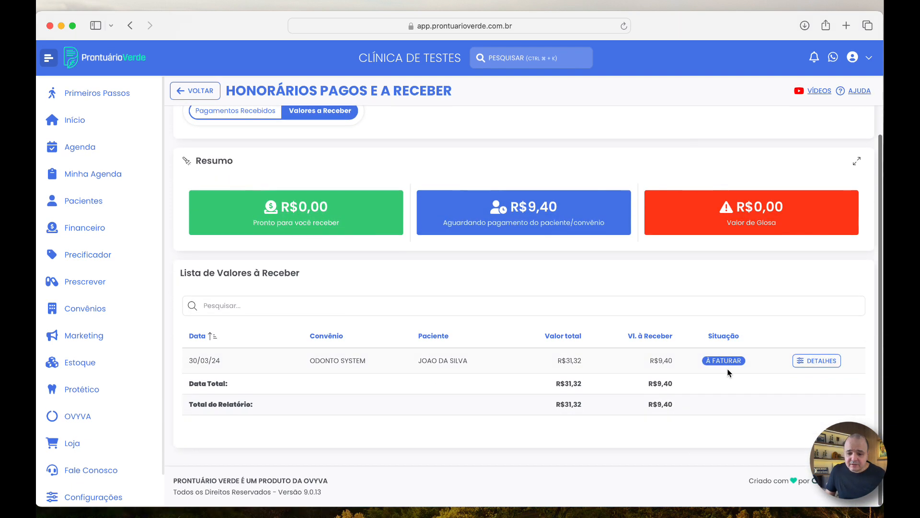
click(819, 362)
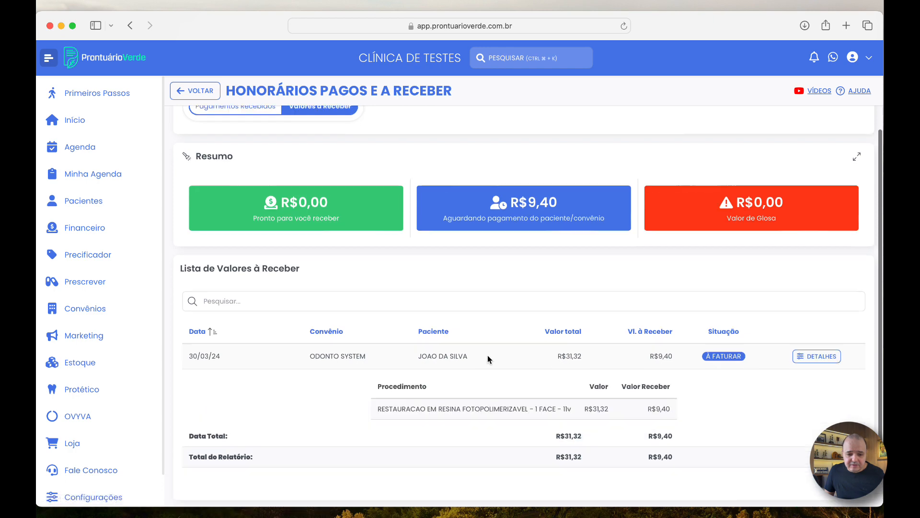
scroll(487, 355, down, 2)
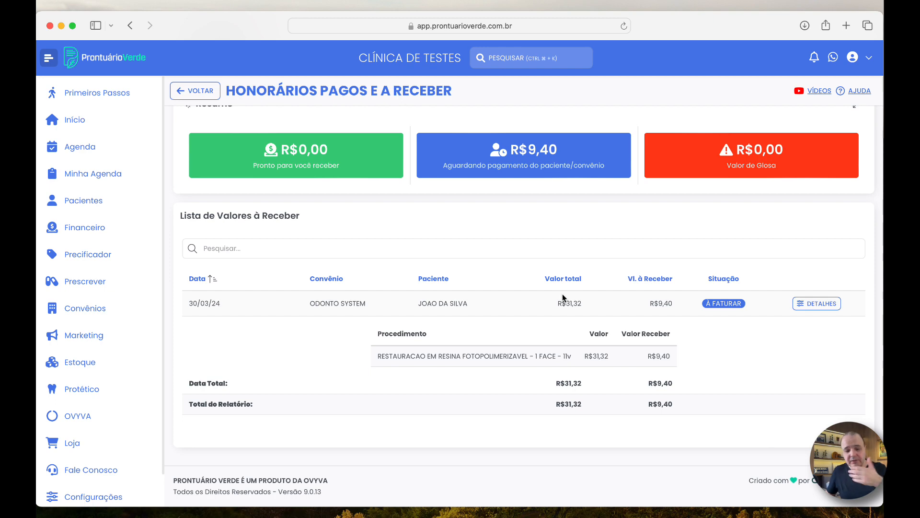
scroll(563, 297, up, 4)
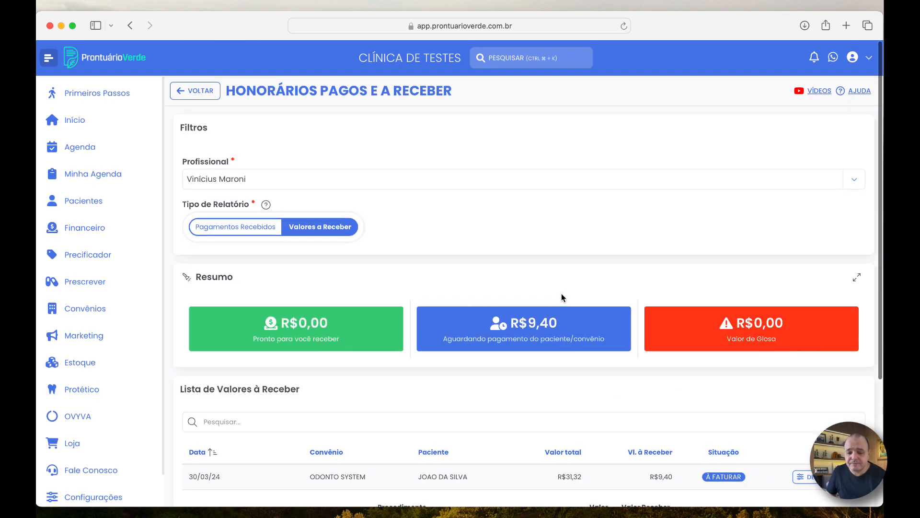
click(755, 516)
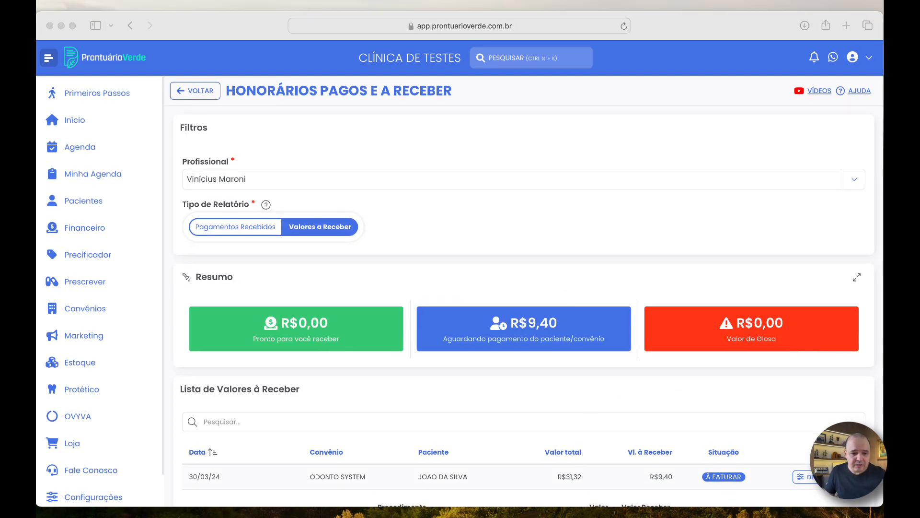